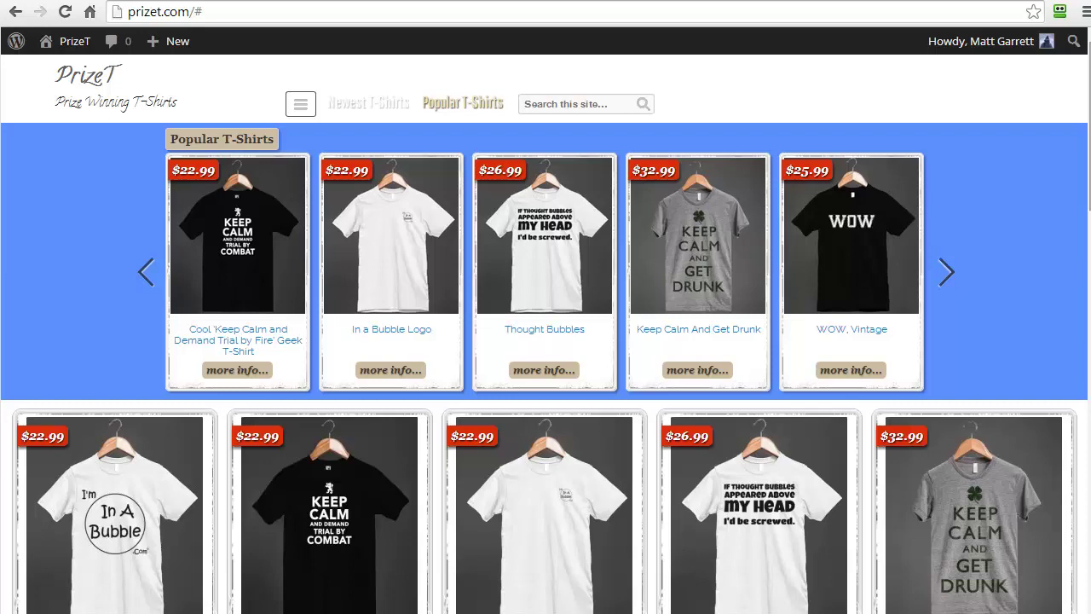
pyautogui.scroll(-6, 544, 334)
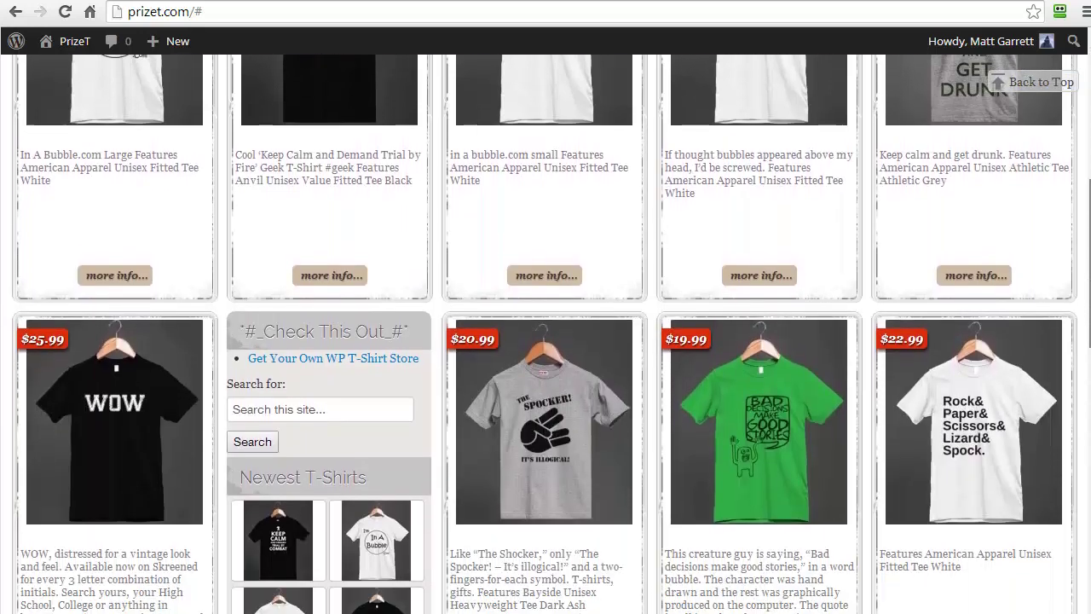
pyautogui.scroll(6, 544, 334)
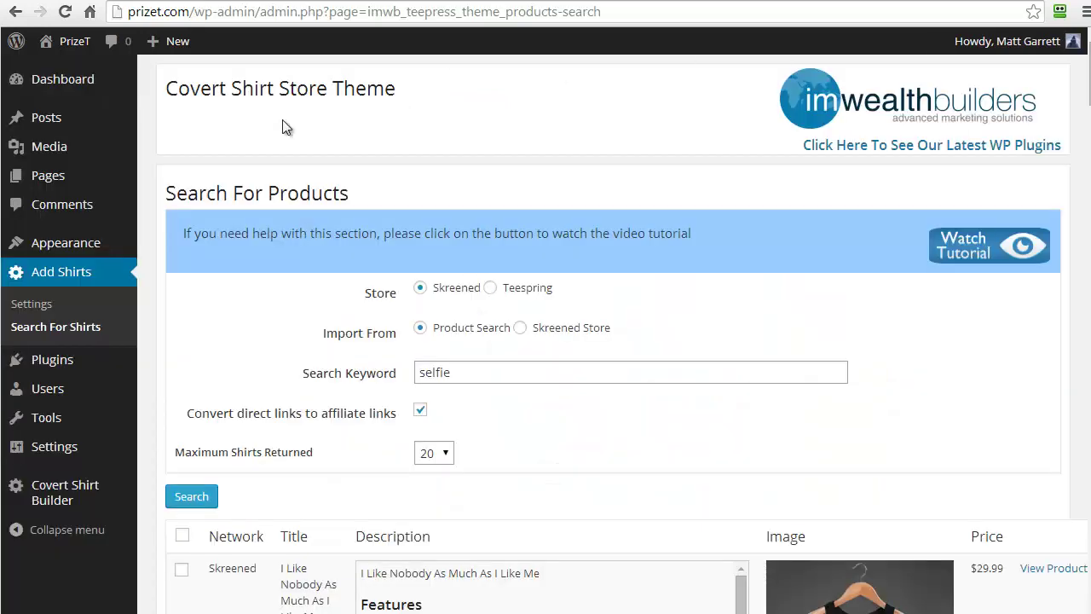
pyautogui.moveTo(60, 83)
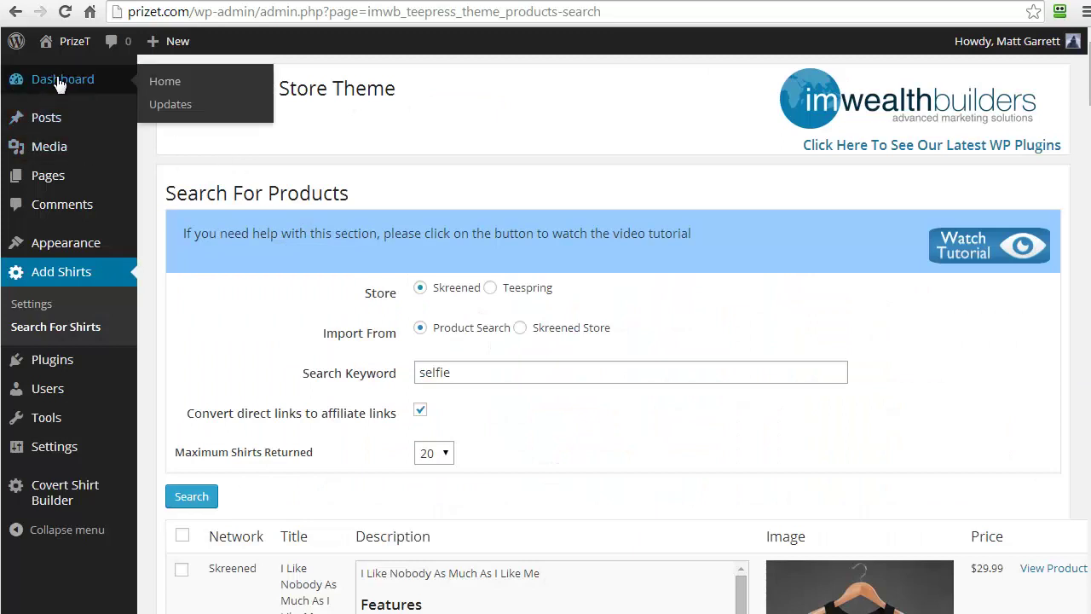
pyautogui.moveTo(89, 248)
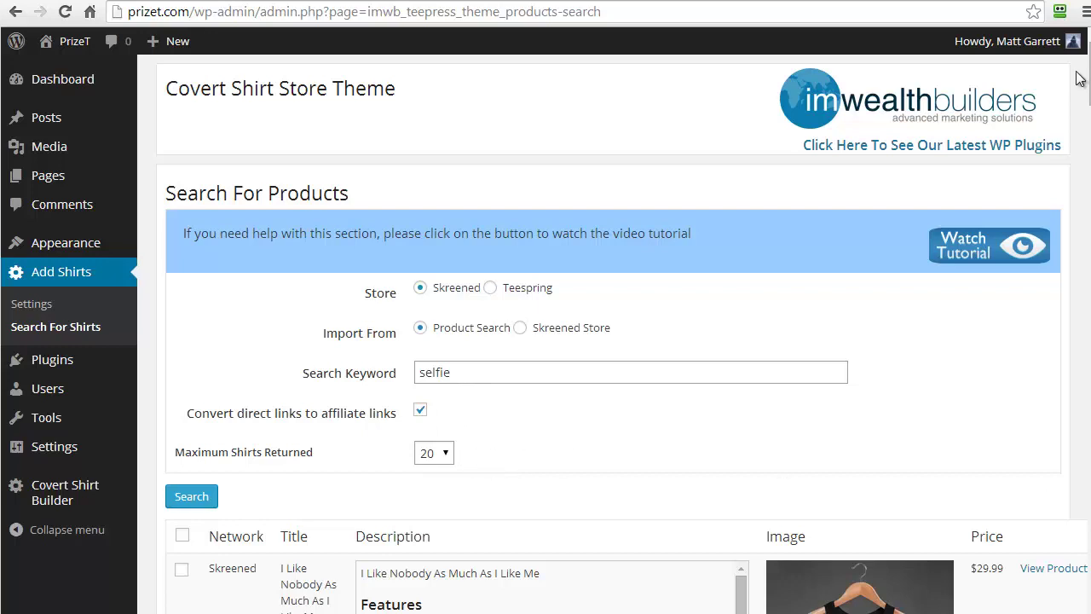
# Select the "I'm A Model... Just Kidding I Take Selfies (Tank)" and "I Am Beautiful (tank)" shirts in the selfie search results.
pyautogui.scroll(-4, 654, 457)
pyautogui.scroll(-1, 625, 334)
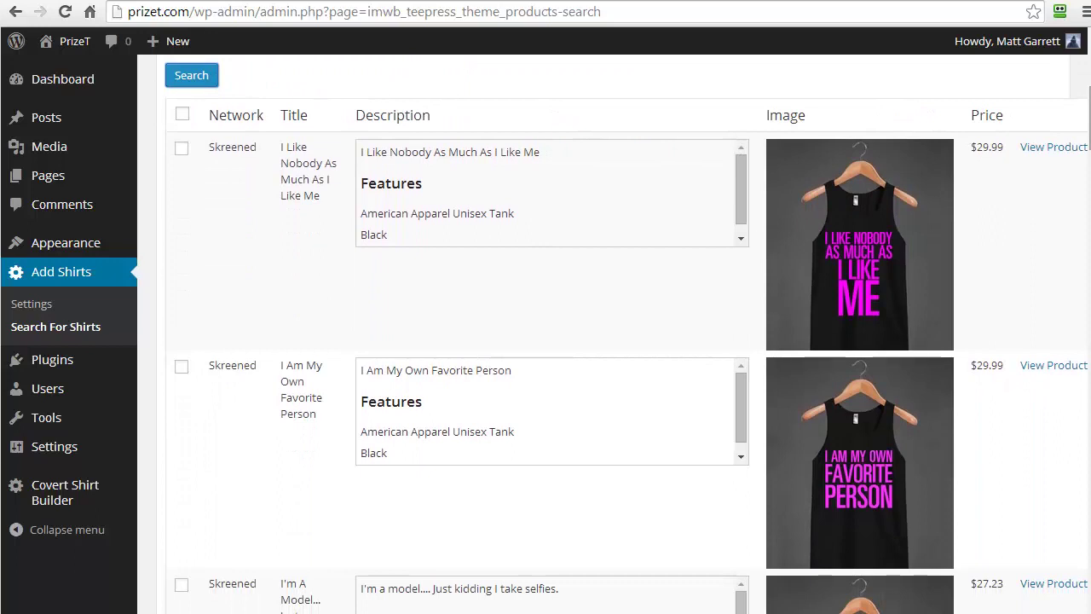
pyautogui.scroll(-3, 625, 334)
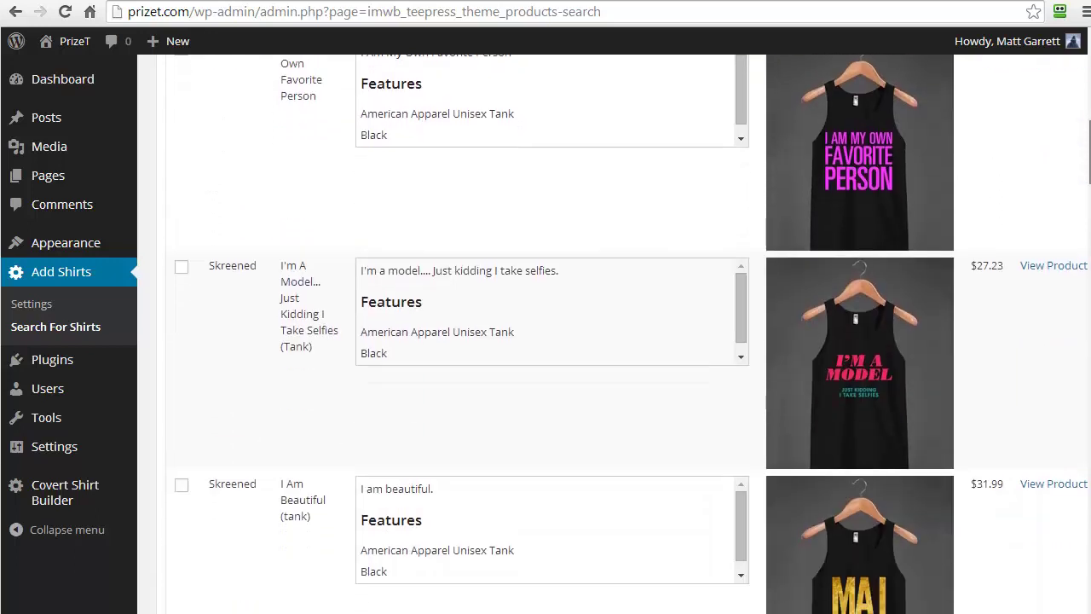
pyautogui.scroll(2, 625, 334)
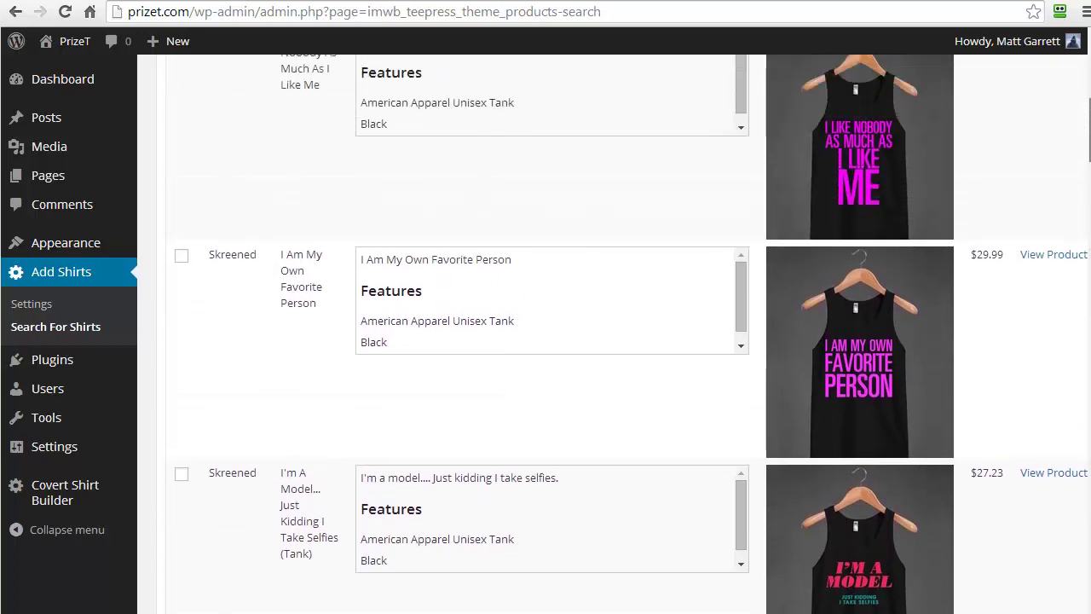
pyautogui.scroll(-4, 862, 209)
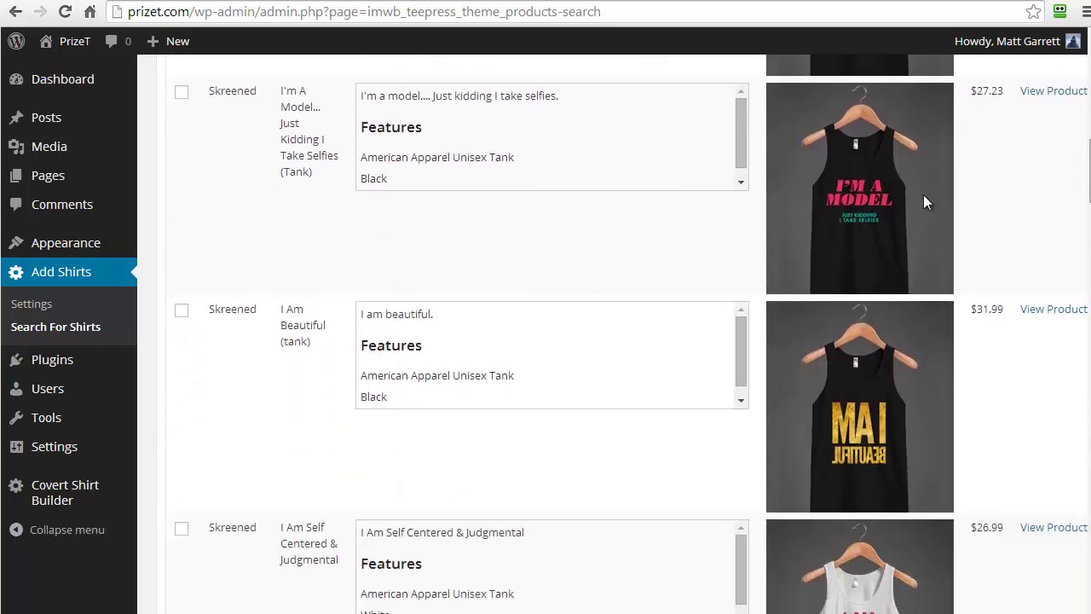
pyautogui.click(181, 92)
pyautogui.click(180, 312)
# Add the "Selfie Self (black tee version)" shirt further down the results to the import selection.
pyautogui.scroll(-3, 1024, 345)
pyautogui.scroll(-3, 1024, 345)
pyautogui.scroll(-5, 1028, 353)
pyautogui.scroll(-2, 1028, 353)
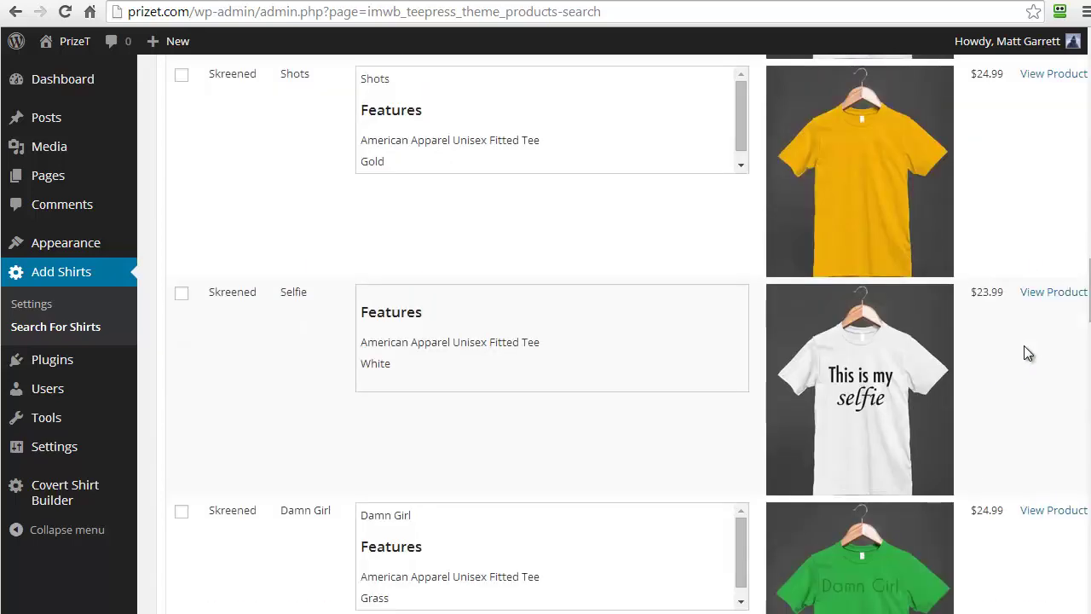
pyautogui.scroll(-3, 970, 316)
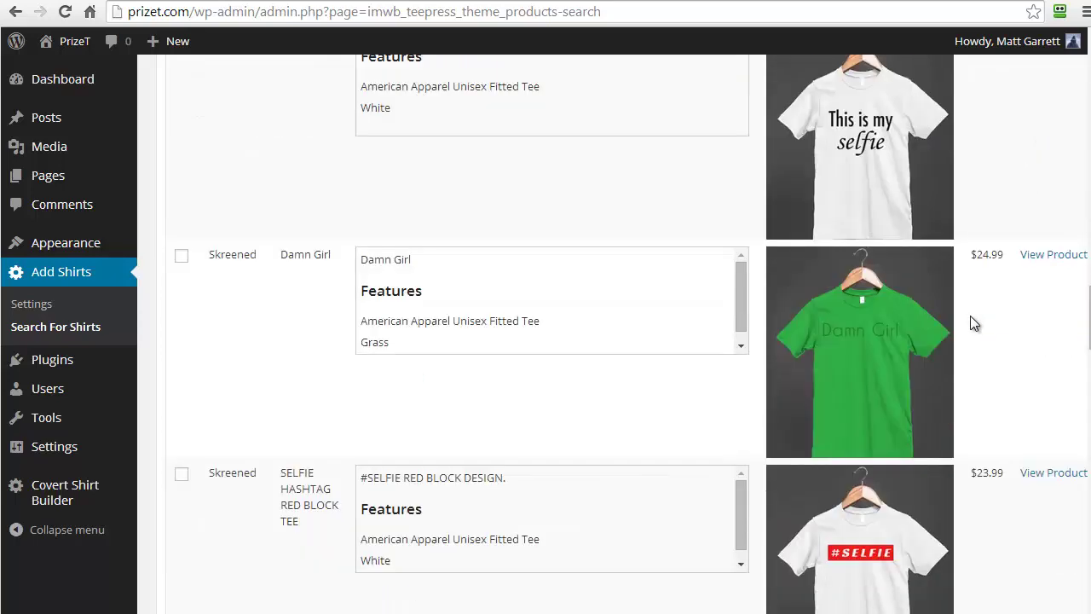
pyautogui.scroll(-3, 918, 341)
pyautogui.scroll(-10, 919, 346)
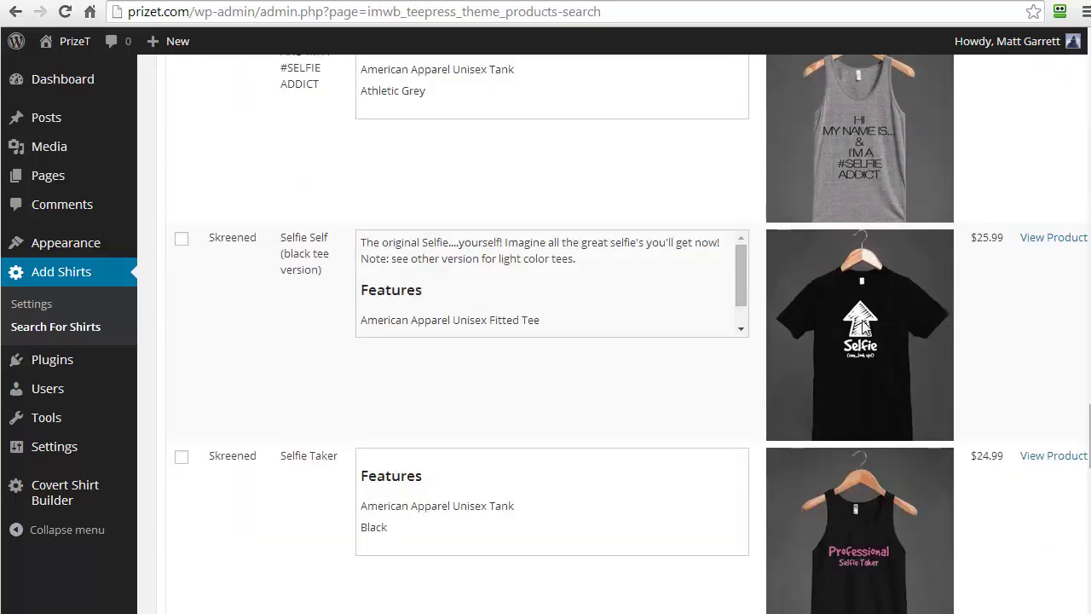
pyautogui.click(182, 239)
# Also select the white "Selfie Self" fitted tee near the end of the search results.
pyautogui.scroll(-3, 505, 240)
pyautogui.scroll(-8, 504, 241)
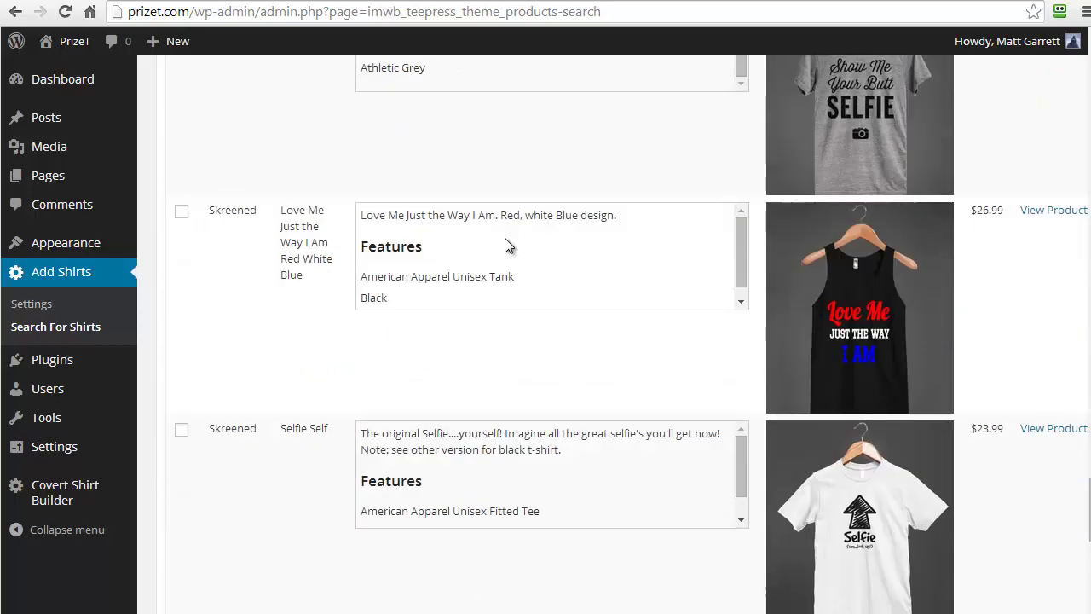
pyautogui.scroll(-1, 504, 238)
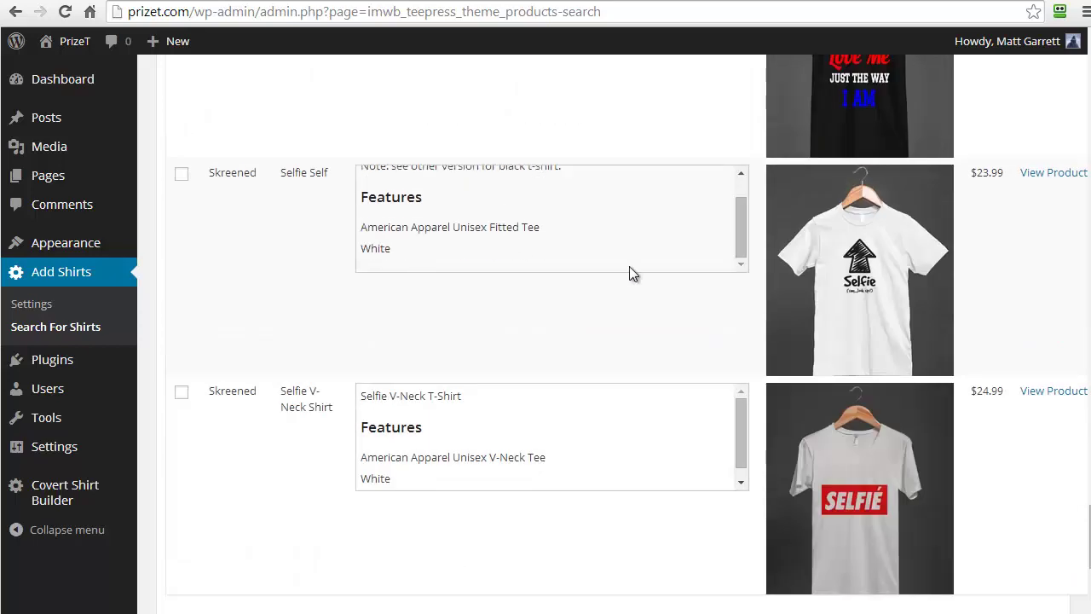
pyautogui.click(182, 177)
# Assign the T-Shirts category to the selected products and import them as live.
pyautogui.scroll(-2, 537, 277)
pyautogui.scroll(4, 545, 290)
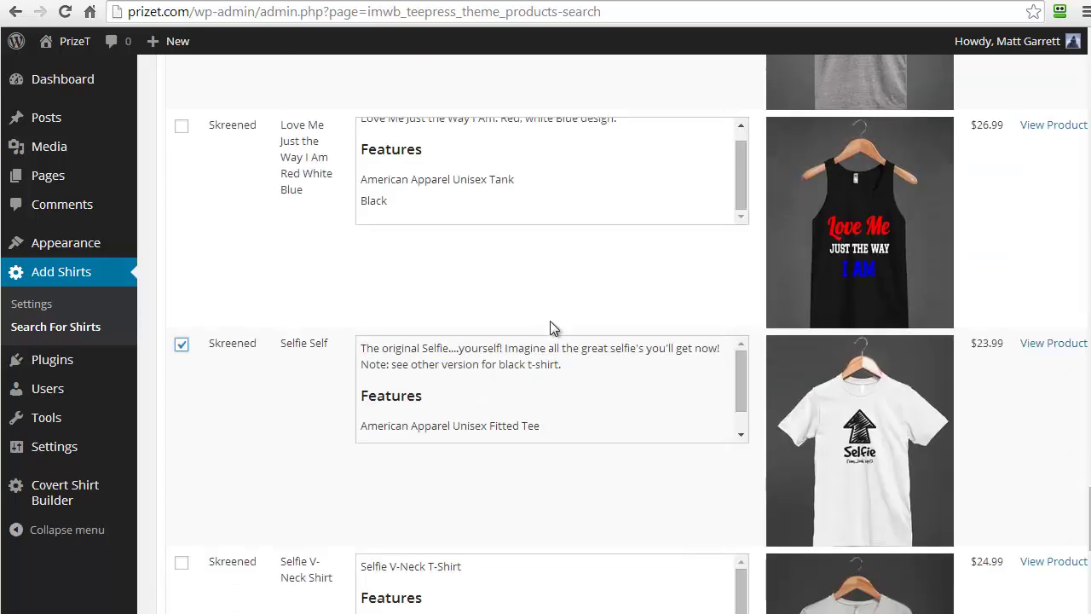
pyautogui.scroll(4, 550, 338)
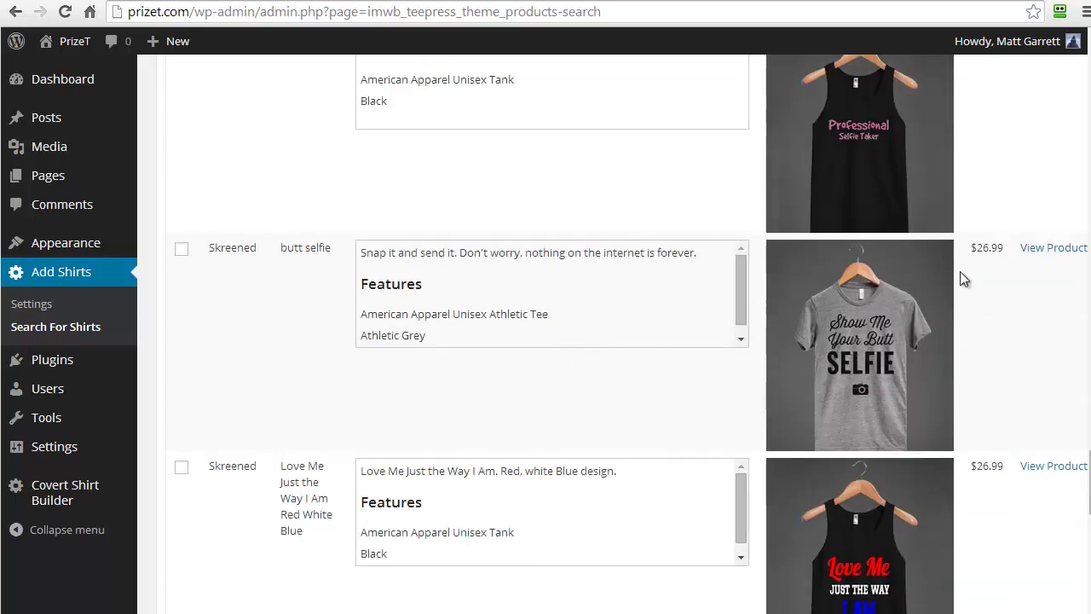
pyautogui.scroll(9, 1003, 280)
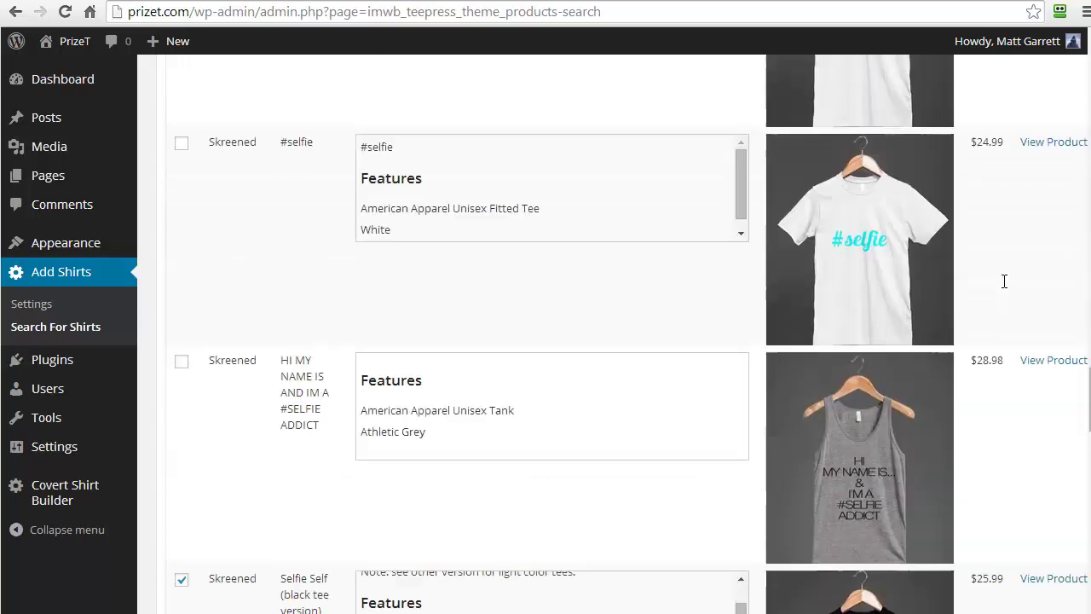
pyautogui.scroll(10, 1004, 281)
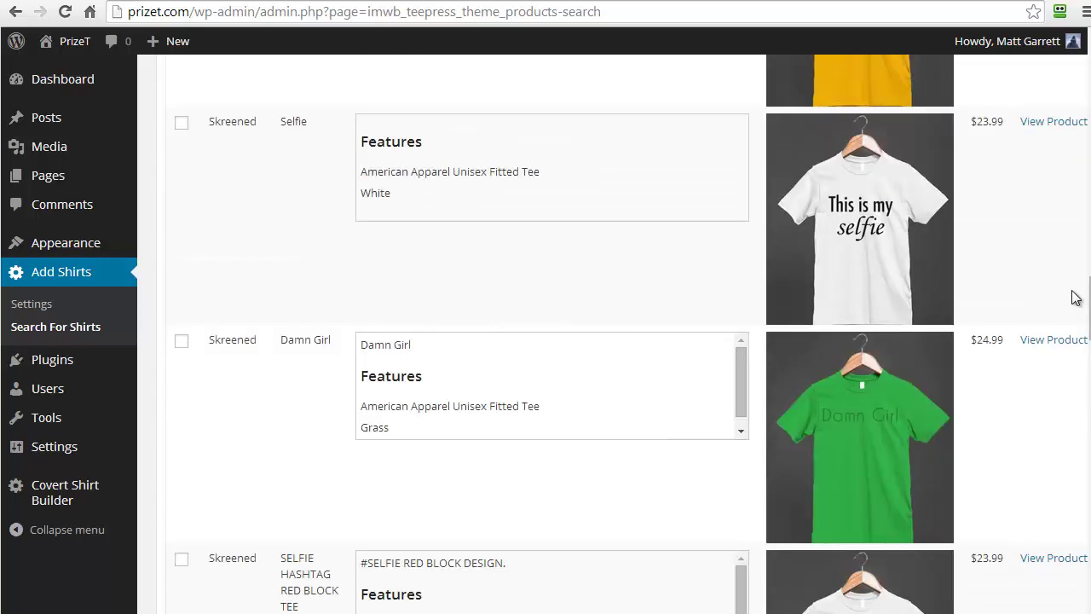
pyautogui.scroll(10, 1084, 298)
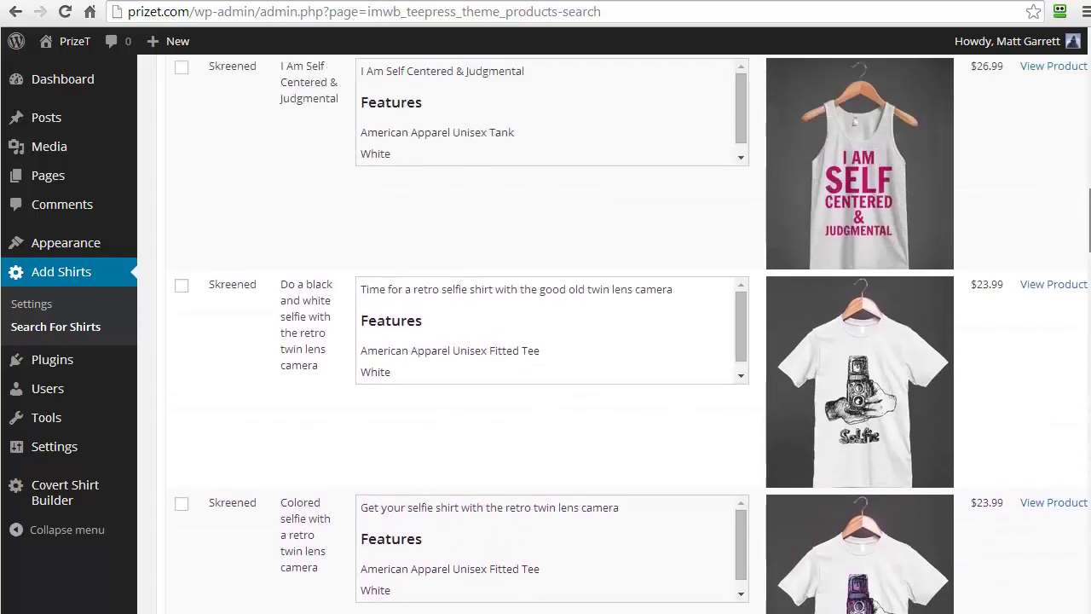
pyautogui.scroll(11, 1085, 298)
pyautogui.scroll(1, 1084, 299)
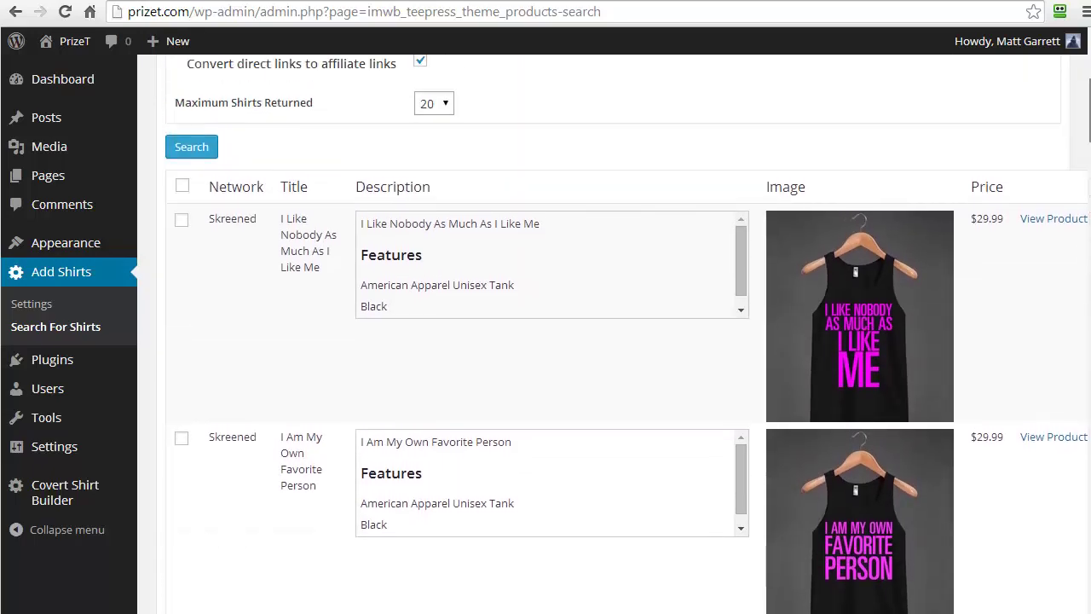
pyautogui.scroll(-20, 1084, 299)
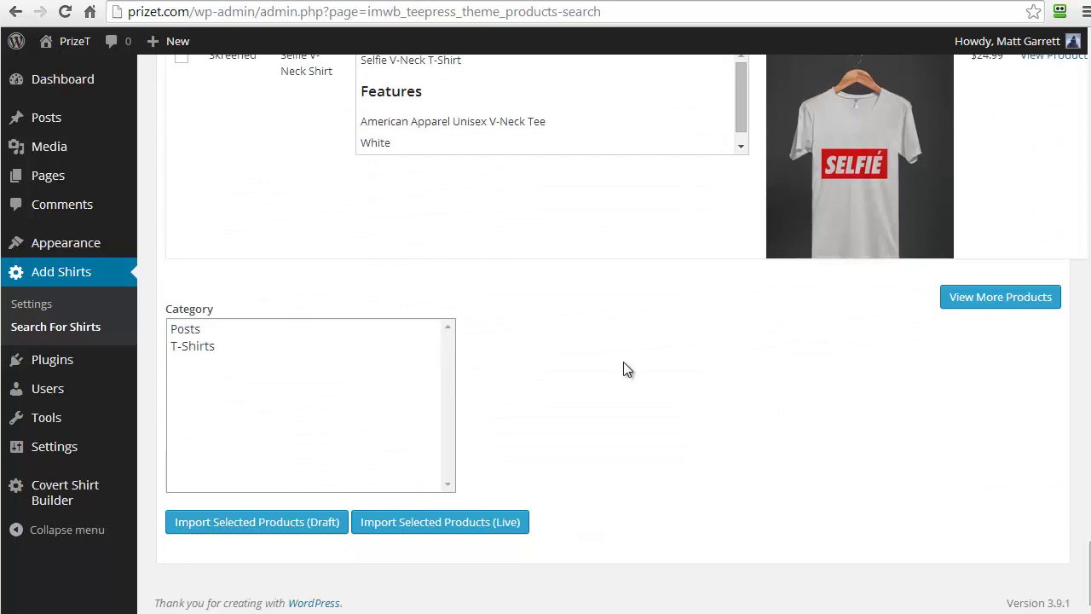
pyautogui.click(203, 345)
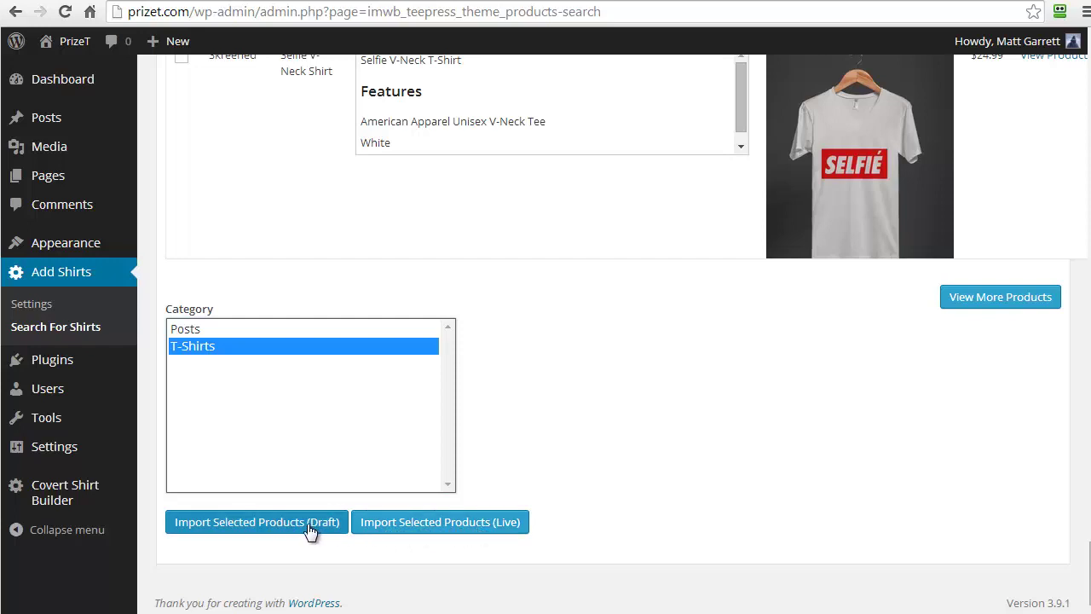
pyautogui.click(431, 532)
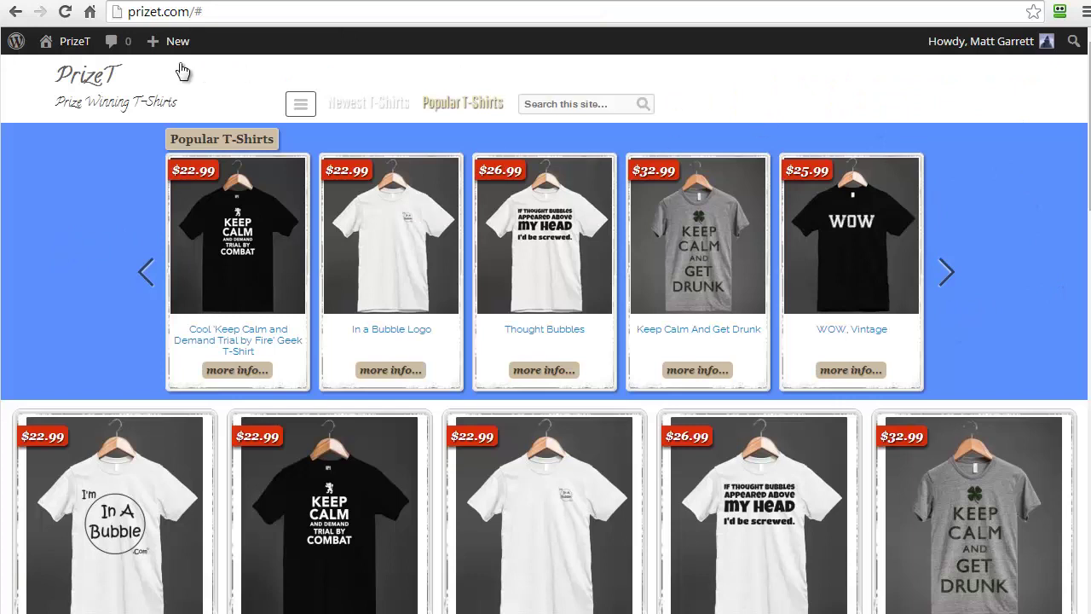
# Reload the PrizeT storefront and check the newest shirts and product grid for the imported selfie designs.
pyautogui.click(65, 12)
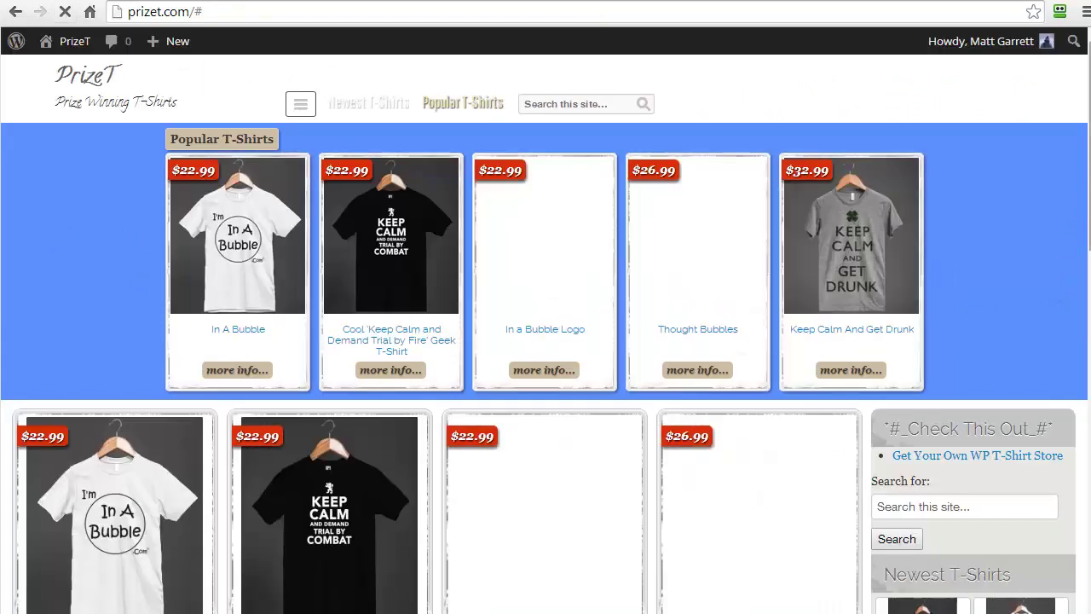
pyautogui.scroll(-1, 546, 341)
pyautogui.scroll(-1, 545, 341)
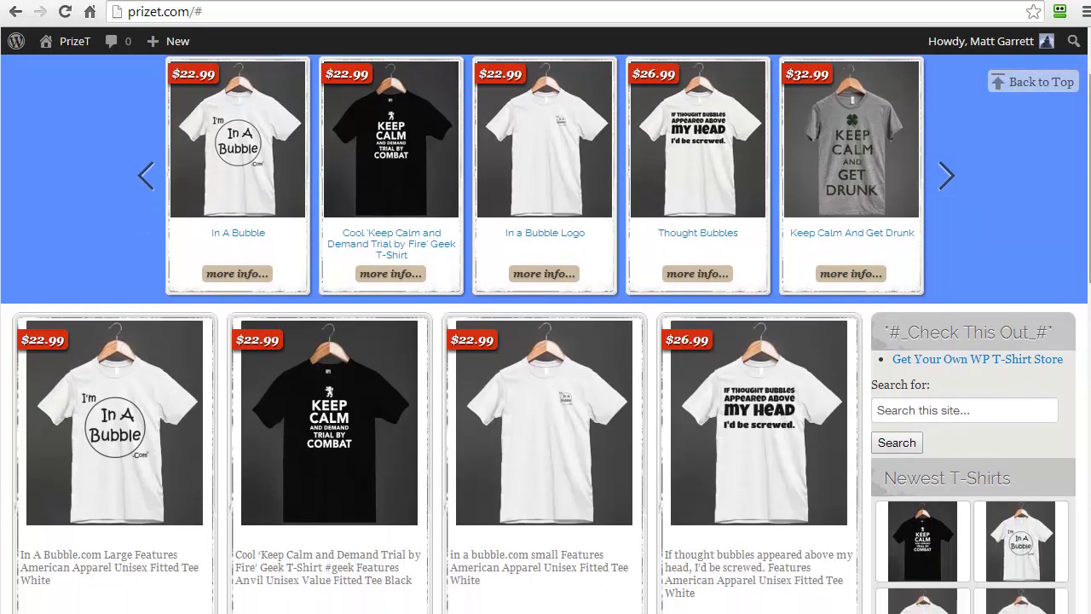
pyautogui.scroll(-2, 926, 268)
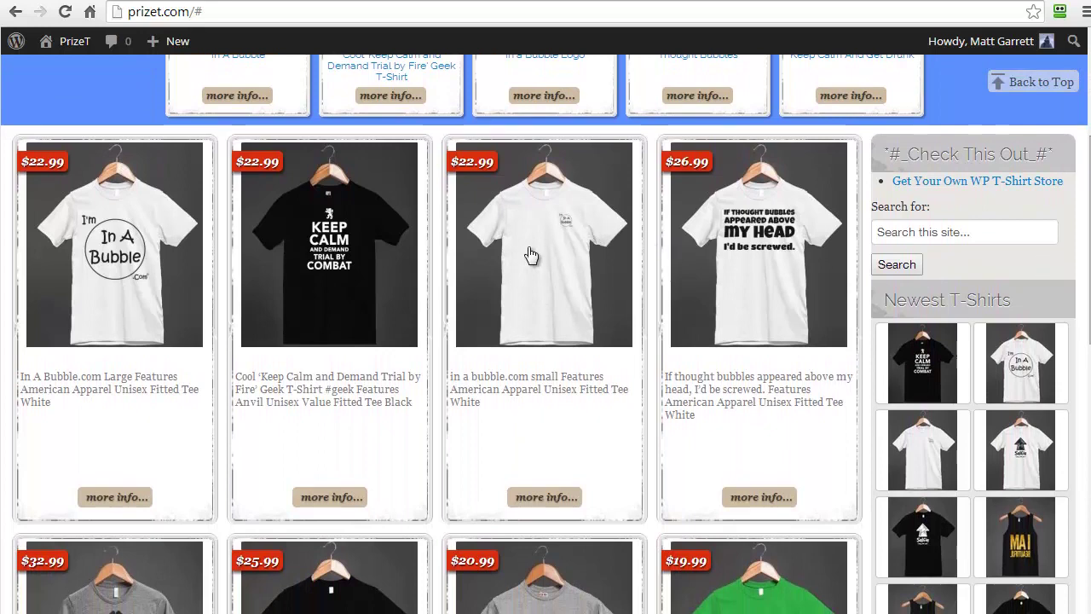
pyautogui.scroll(-1, 1083, 256)
pyautogui.scroll(-1, 545, 334)
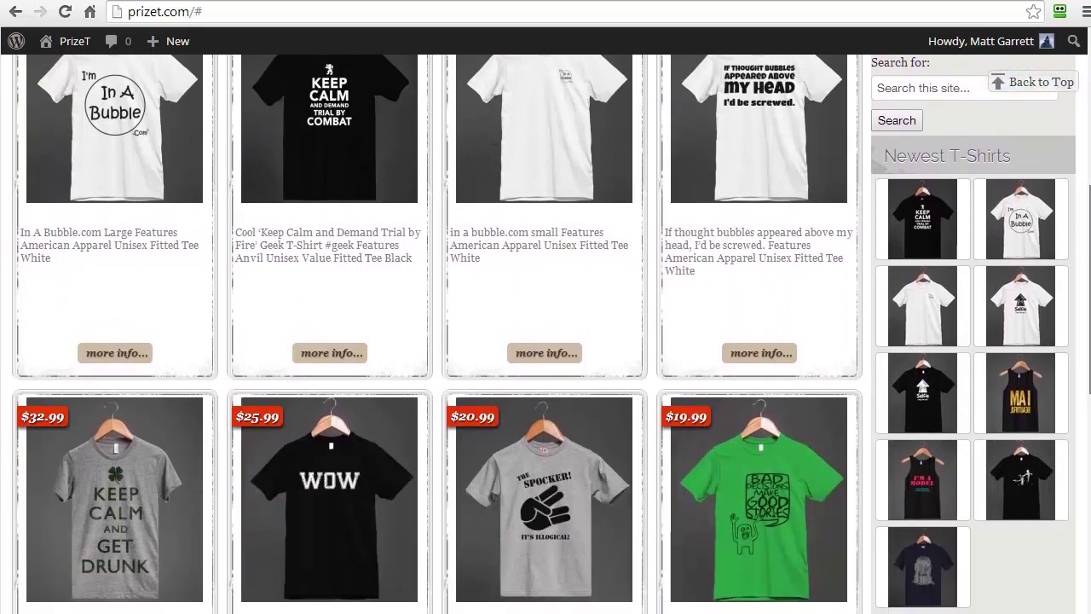
pyautogui.scroll(-1, 546, 334)
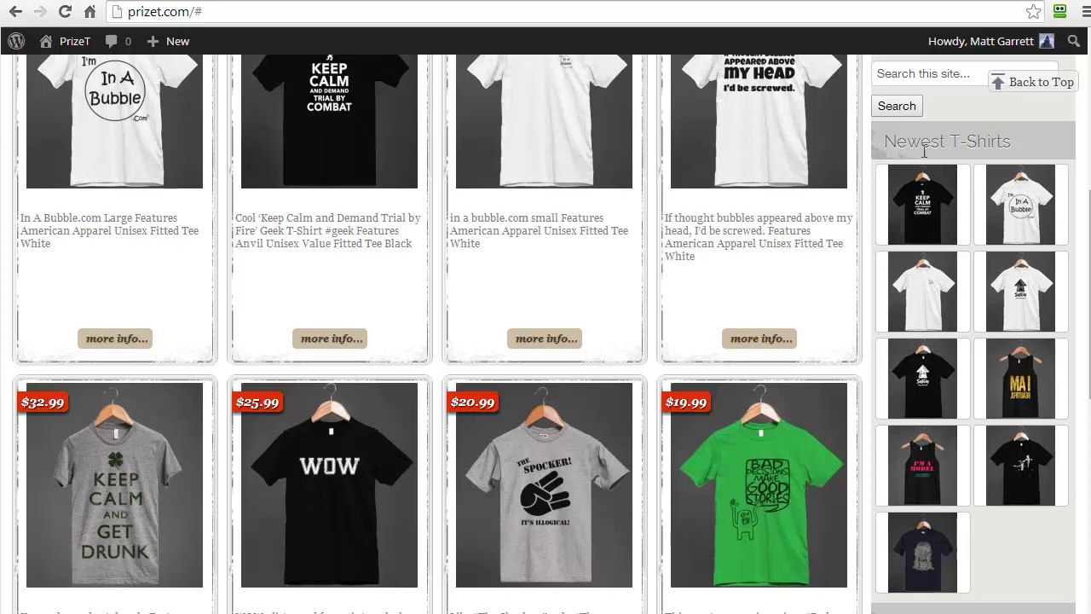
pyautogui.scroll(-1, 925, 315)
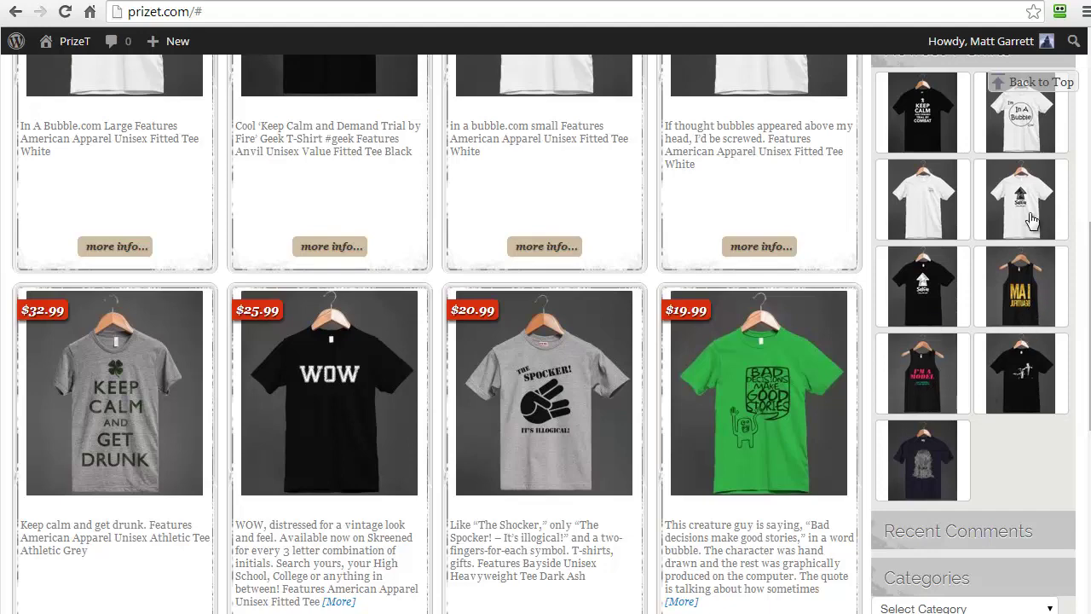
pyautogui.moveTo(1087, 277); pyautogui.dragTo(1087, 481)
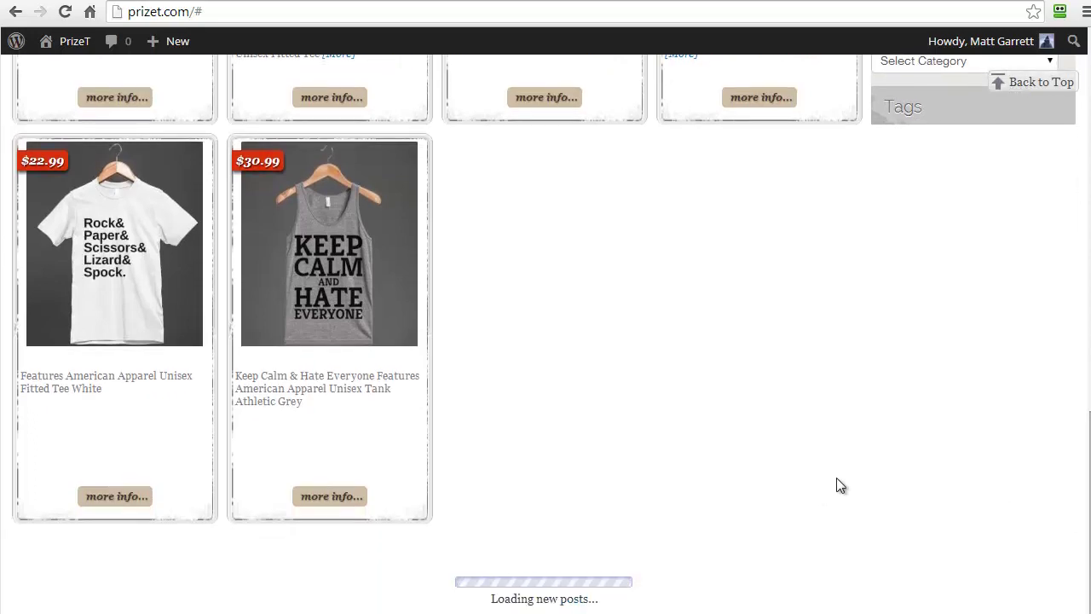
pyautogui.scroll(-6, 784, 336)
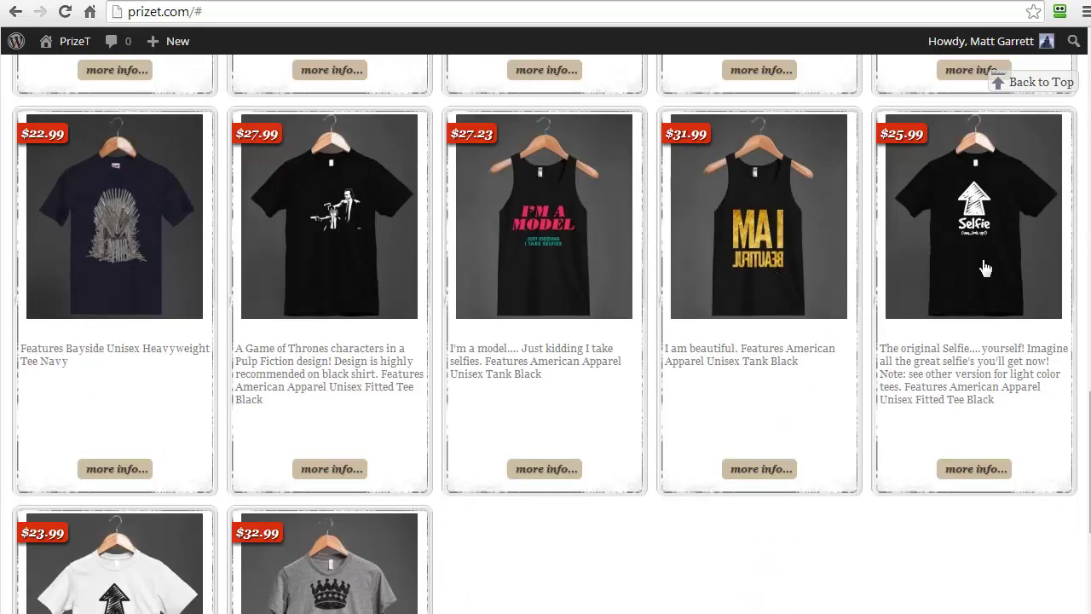
pyautogui.scroll(-2, 532, 461)
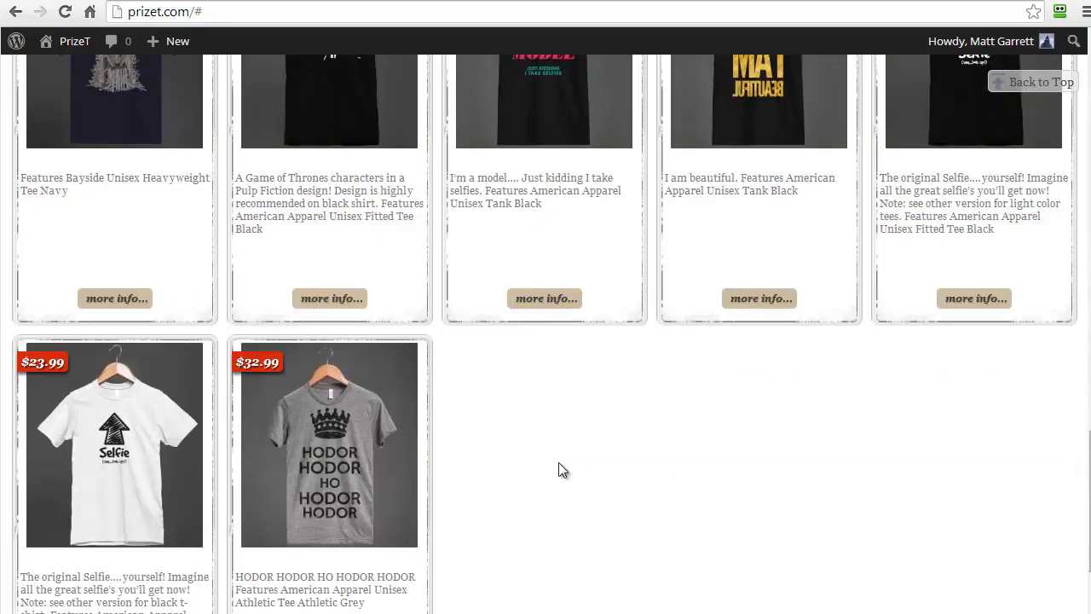
pyautogui.scroll(1, 612, 464)
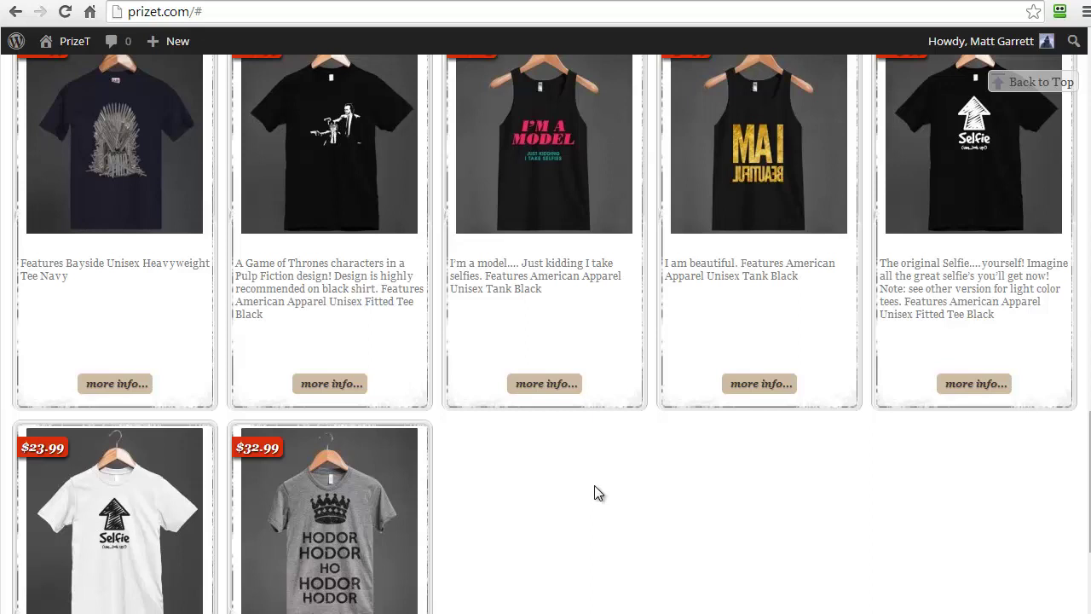
# Return to the WordPress admin and open the Covert Shirt Builder settings page.
pyautogui.moveTo(93, 3)
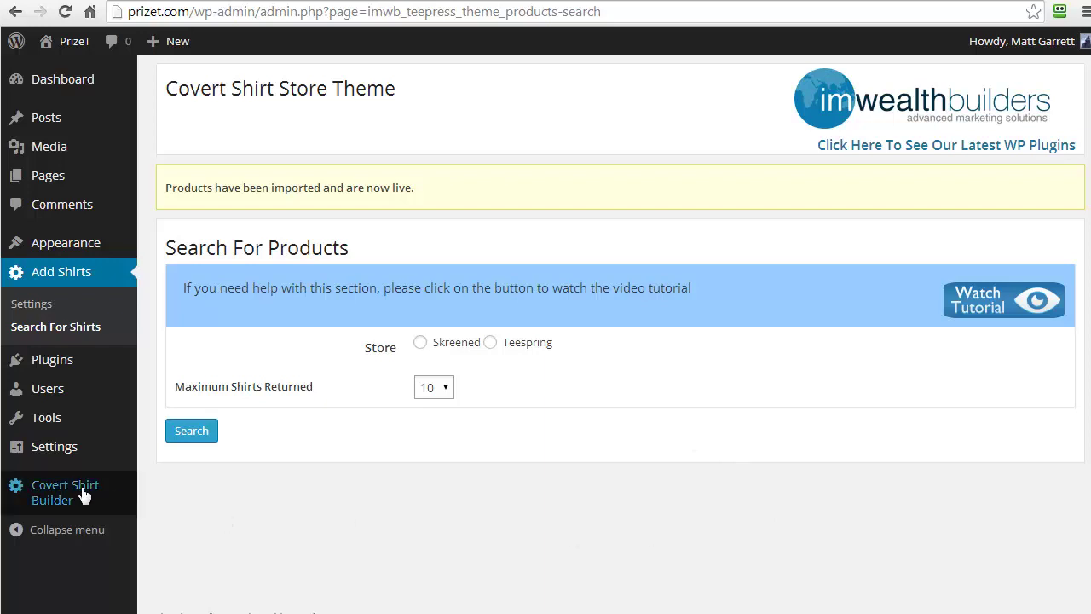
pyautogui.moveTo(84, 494)
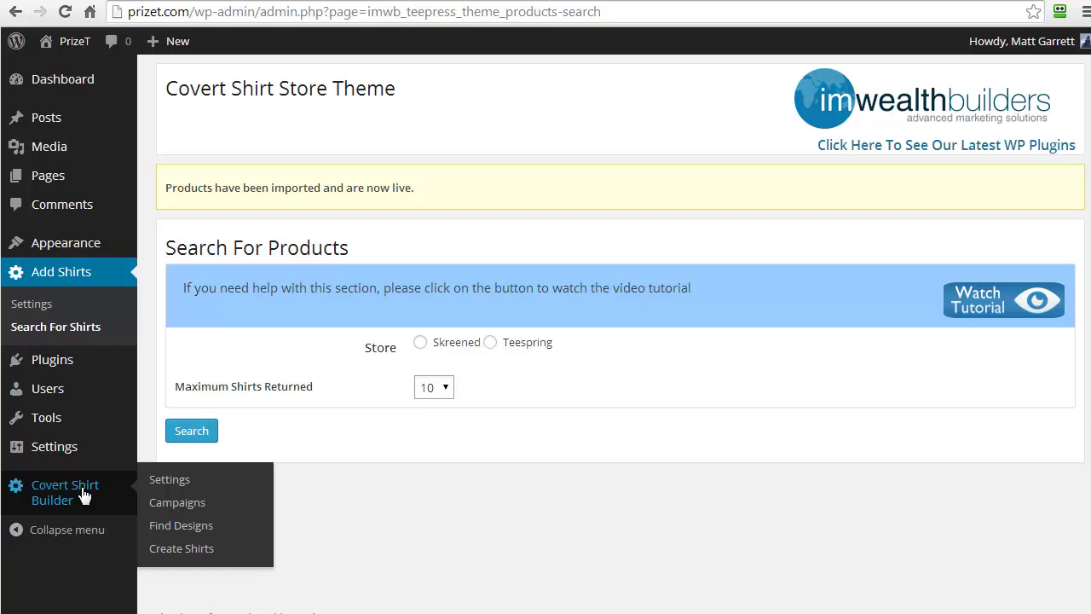
pyautogui.click(81, 487)
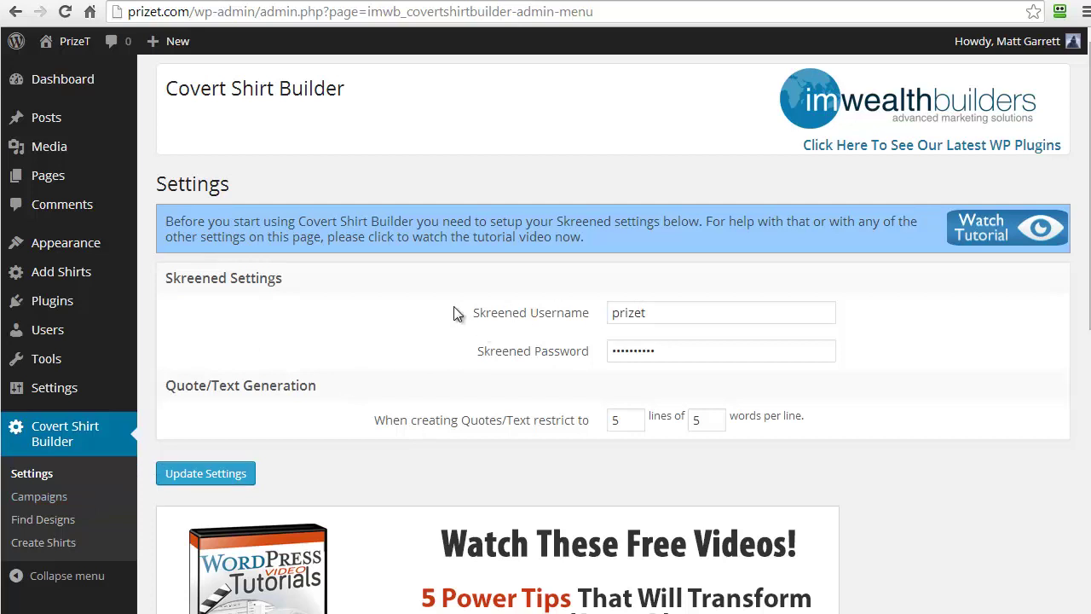
# Review the PrizeT Funnies campaign settings and the first page of potential designs under Find Designs.
pyautogui.click(42, 497)
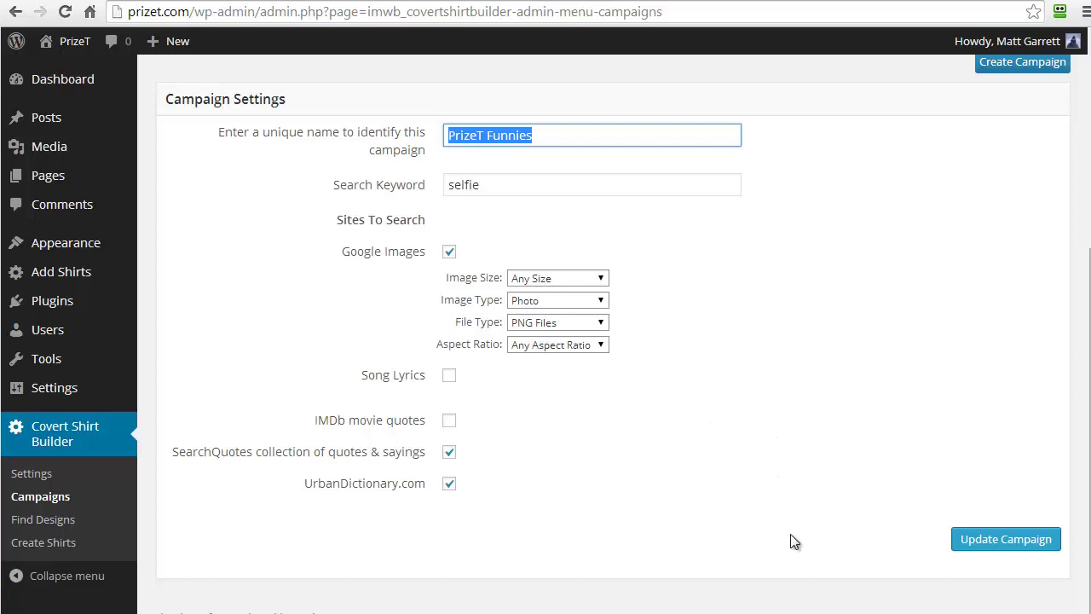
pyautogui.click(32, 521)
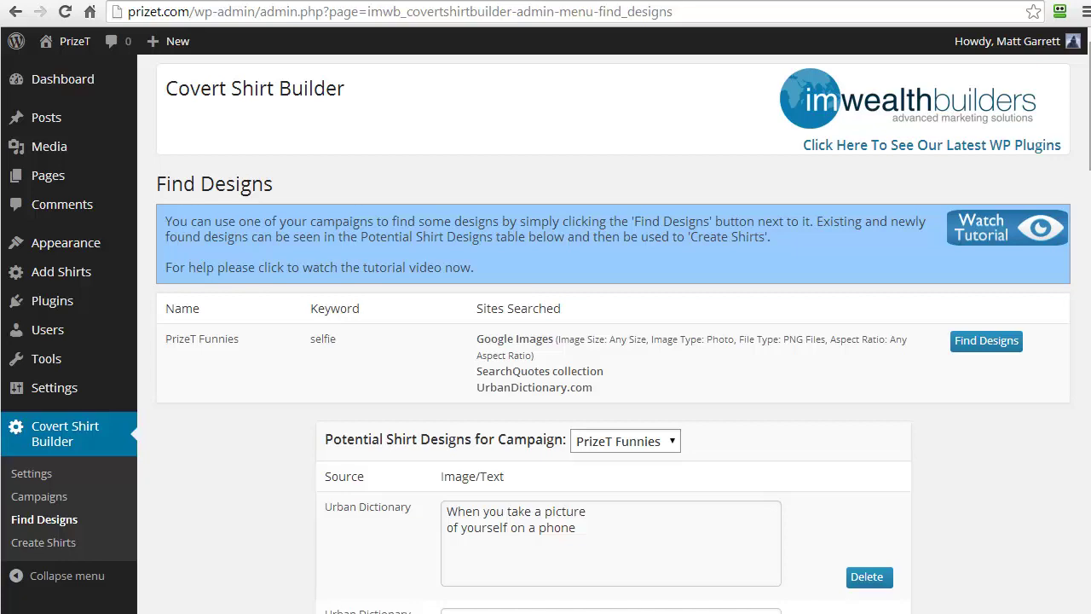
pyautogui.scroll(-15, 613, 334)
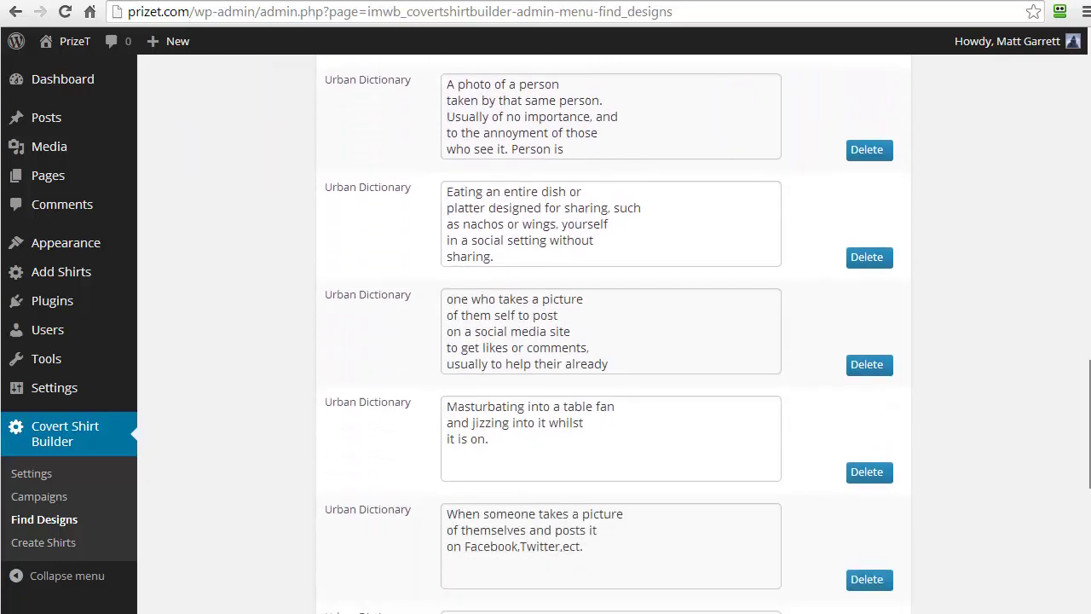
pyautogui.scroll(-6, 613, 334)
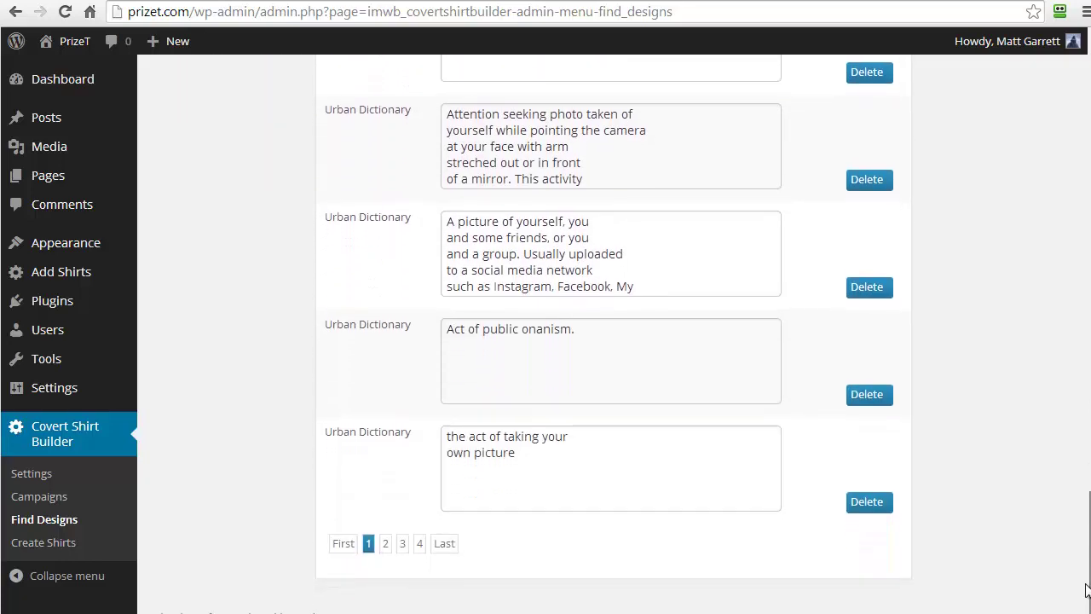
# Look through the Google Images designs on page 4 of the campaign's potential shirt designs.
pyautogui.click(421, 544)
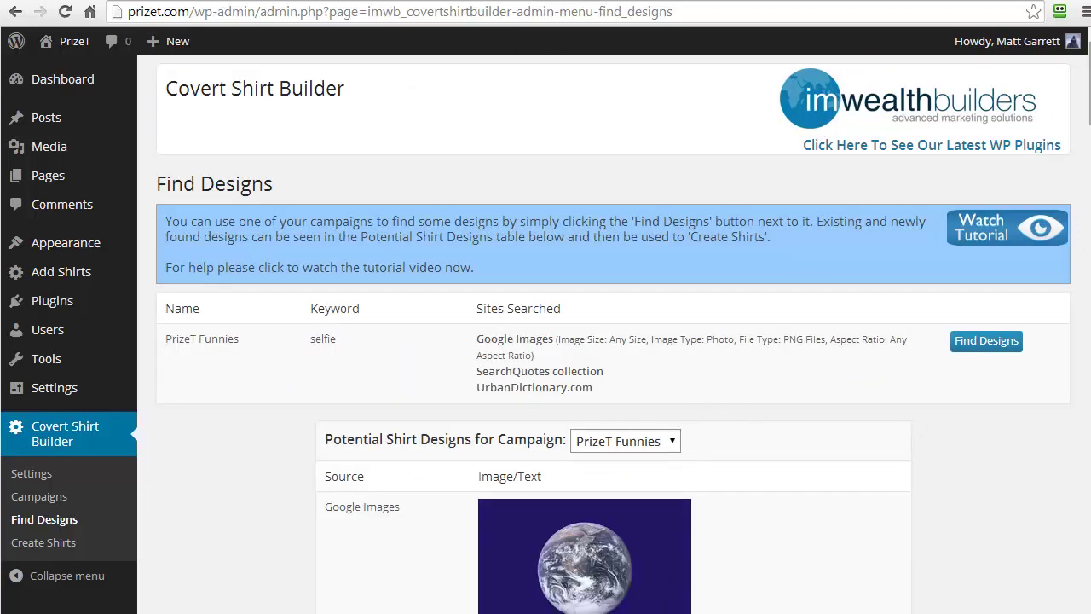
pyautogui.scroll(-5, 721, 509)
pyautogui.scroll(-7, 1086, 231)
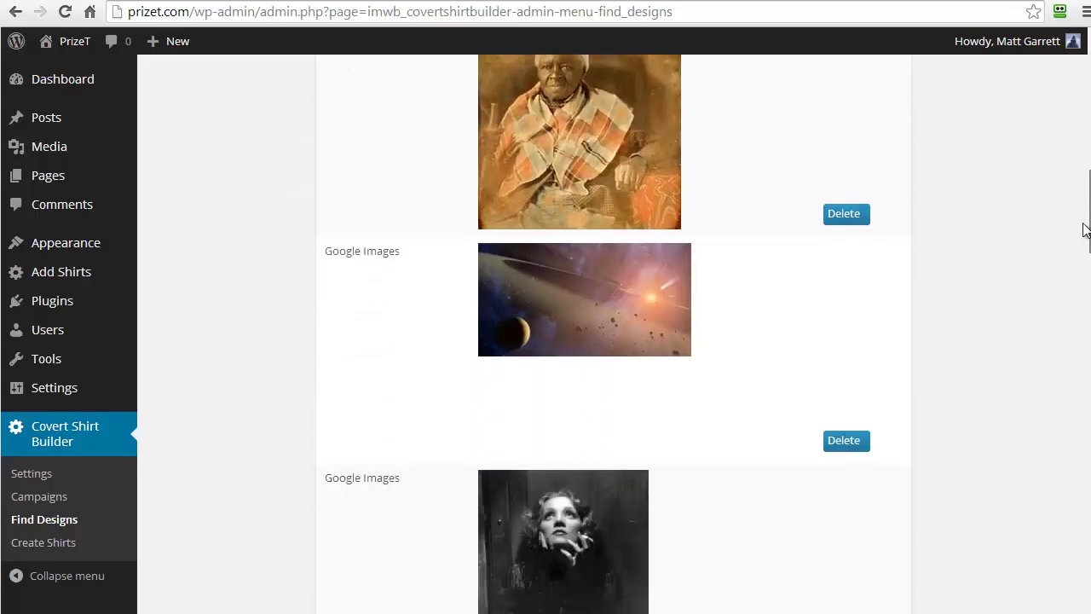
pyautogui.scroll(4, 1075, 178)
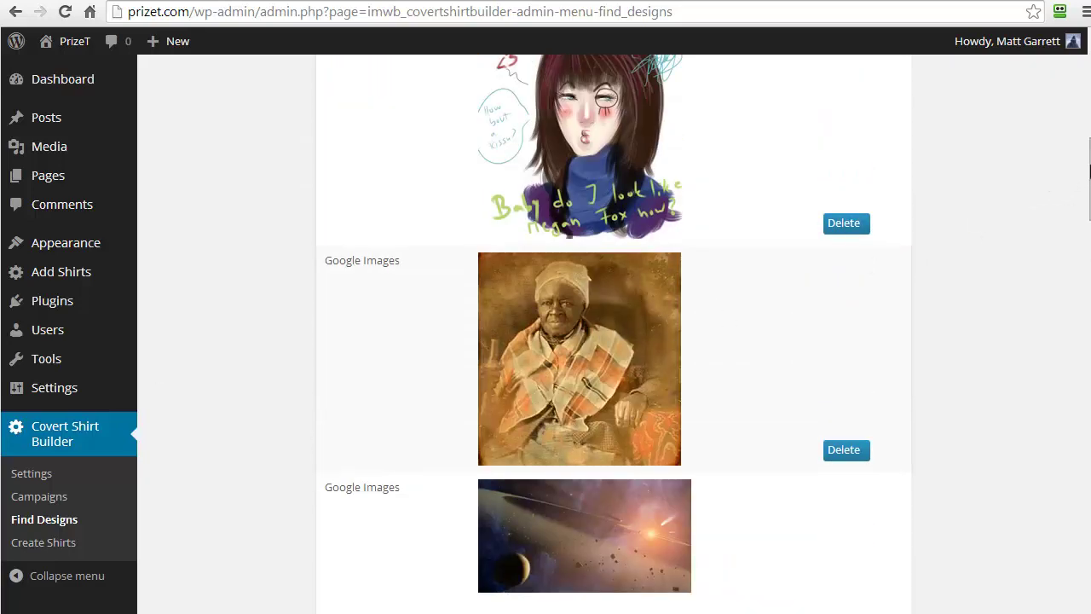
pyautogui.moveTo(1088, 170); pyautogui.dragTo(1080, 106)
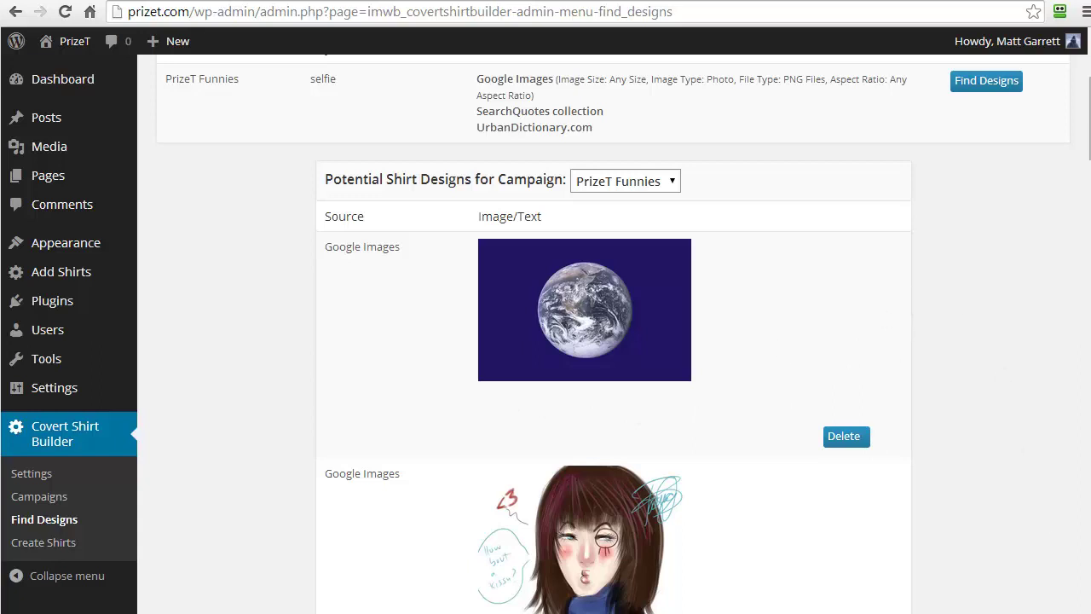
# Browse the Urban Dictionary and Quotes & Sayings texts on page 3 of the potential shirt designs.
pyautogui.moveTo(1089, 118); pyautogui.dragTo(1089, 578)
pyautogui.click(402, 544)
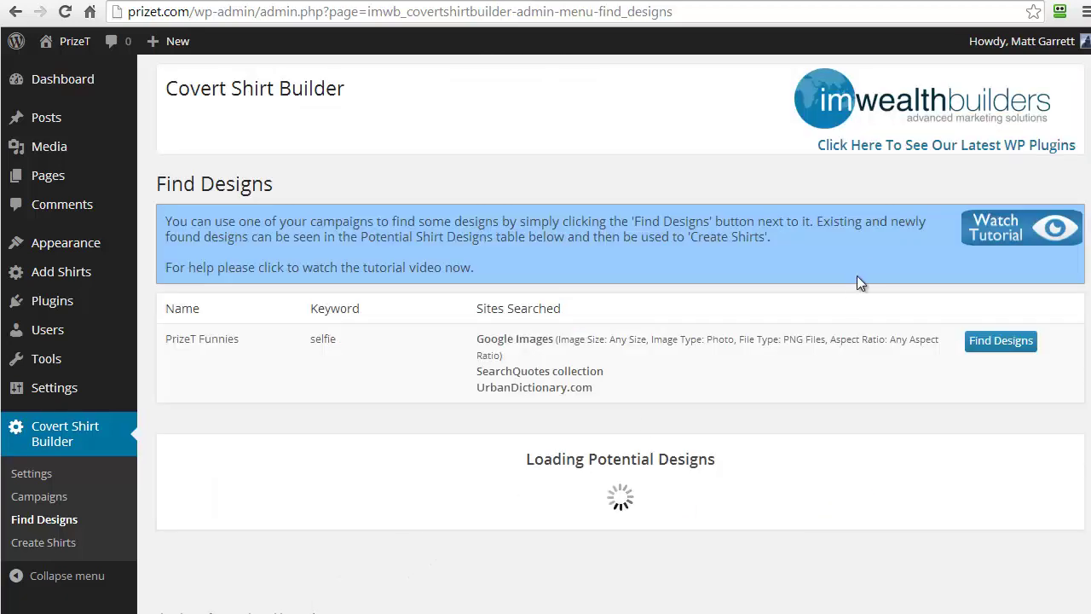
pyautogui.scroll(-3, 959, 347)
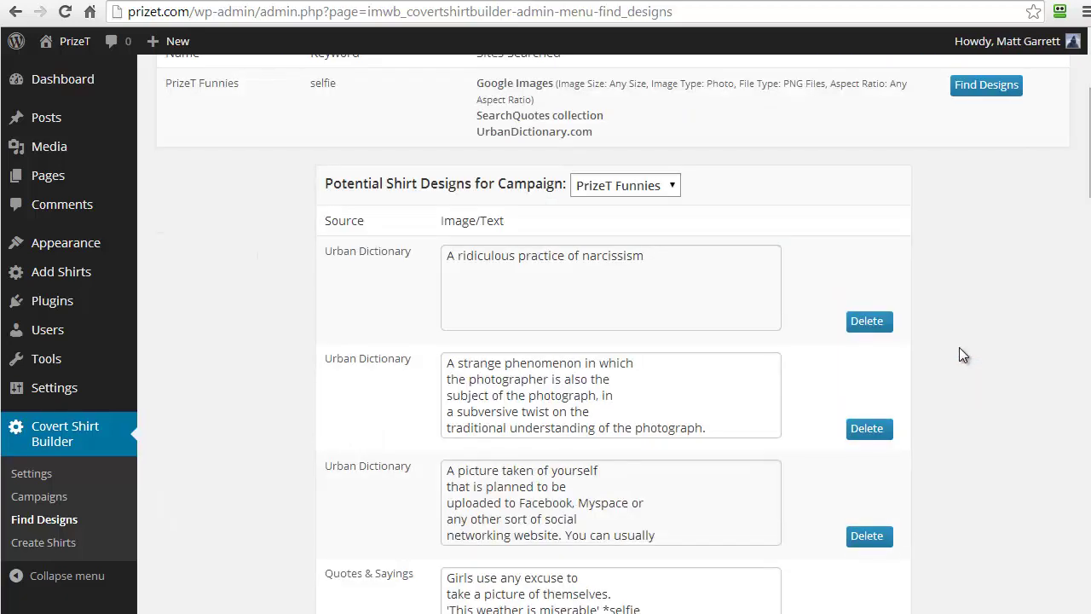
pyautogui.scroll(-6, 959, 347)
pyautogui.scroll(-2, 959, 355)
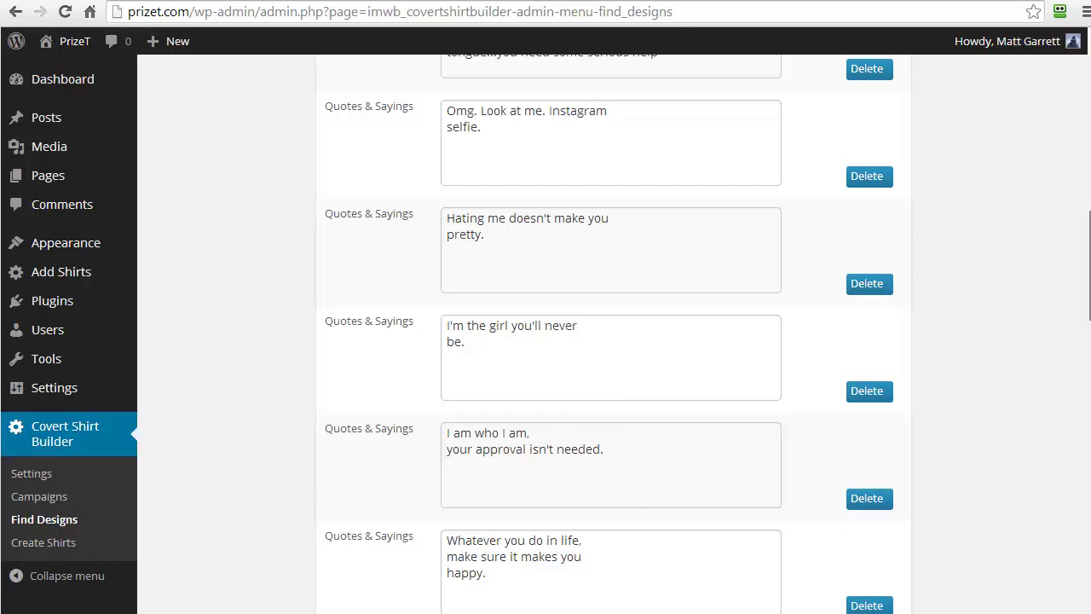
pyautogui.moveTo(1089, 307); pyautogui.dragTo(1090, 448)
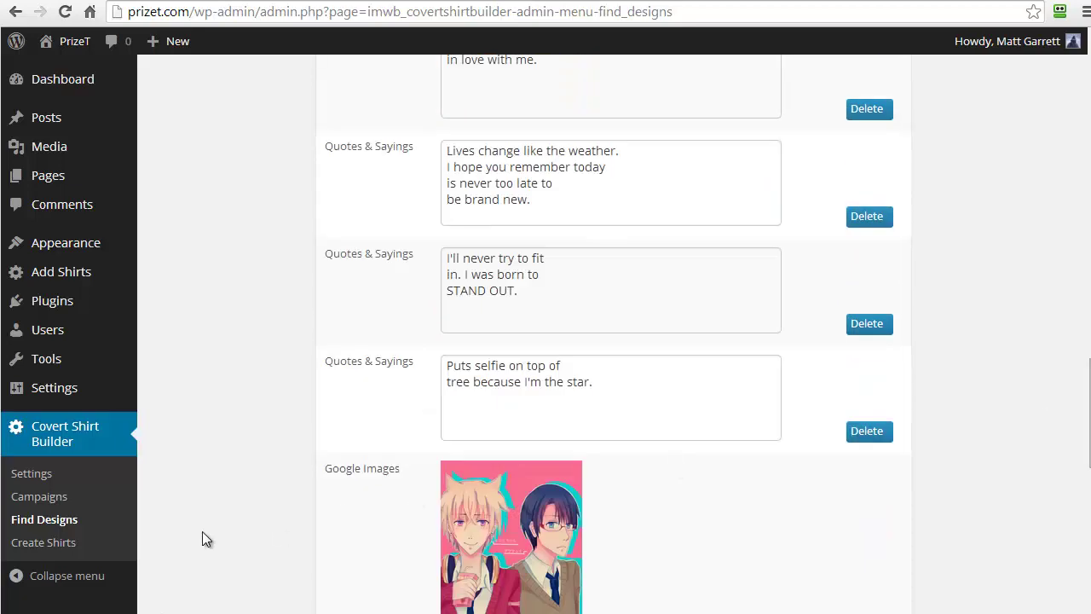
# Start a shirt under Create Shirts from the page 3 quote "I am who I am, your approval isn't needed.".
pyautogui.click(61, 546)
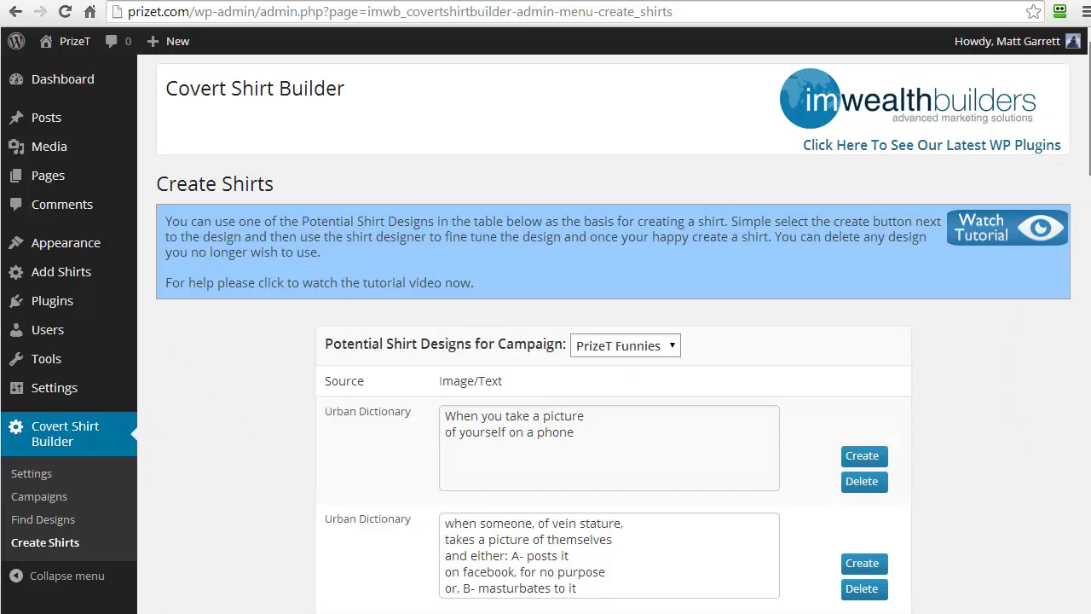
pyautogui.moveTo(1089, 128); pyautogui.dragTo(1090, 554)
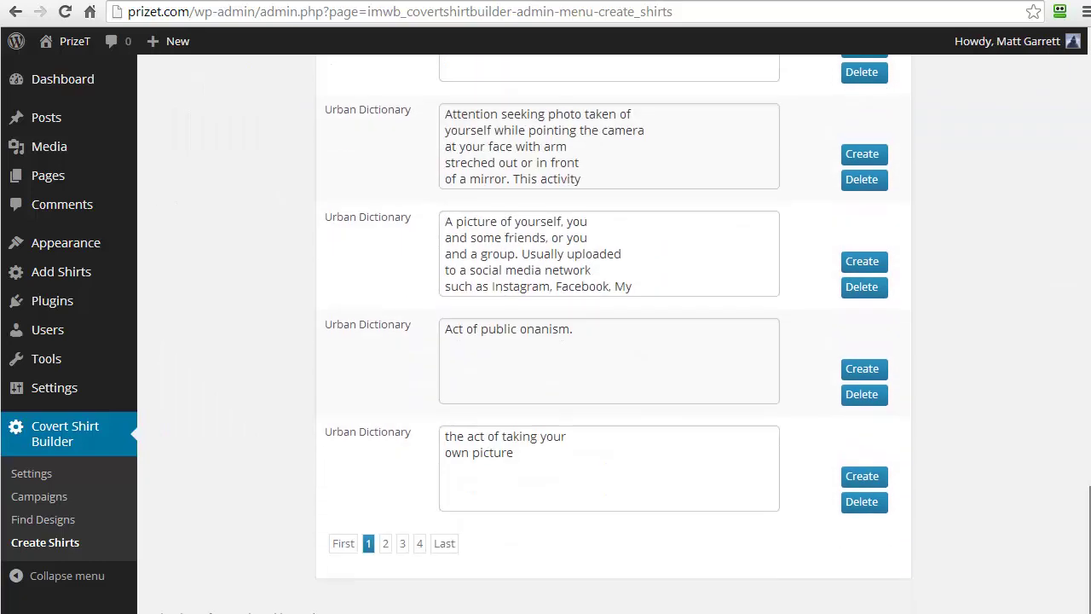
pyautogui.click(403, 543)
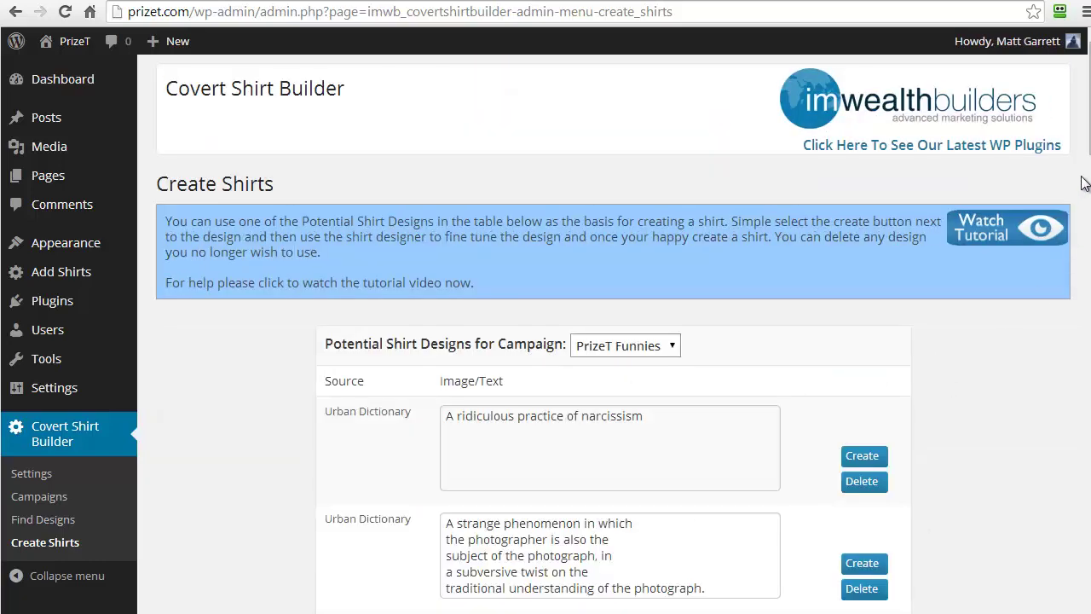
pyautogui.moveTo(1089, 120); pyautogui.dragTo(1087, 317)
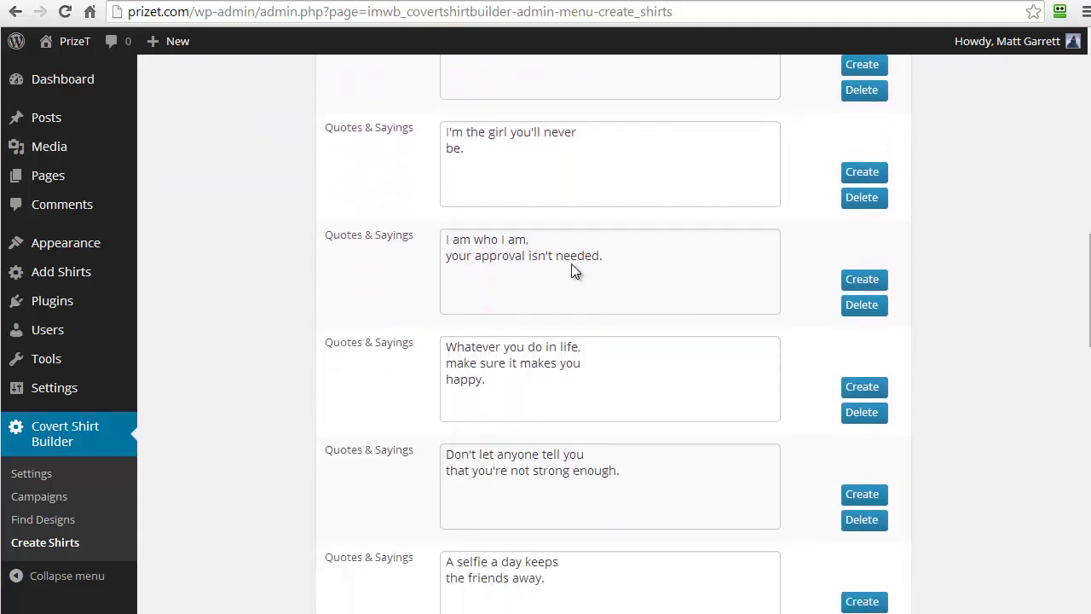
pyautogui.click(868, 280)
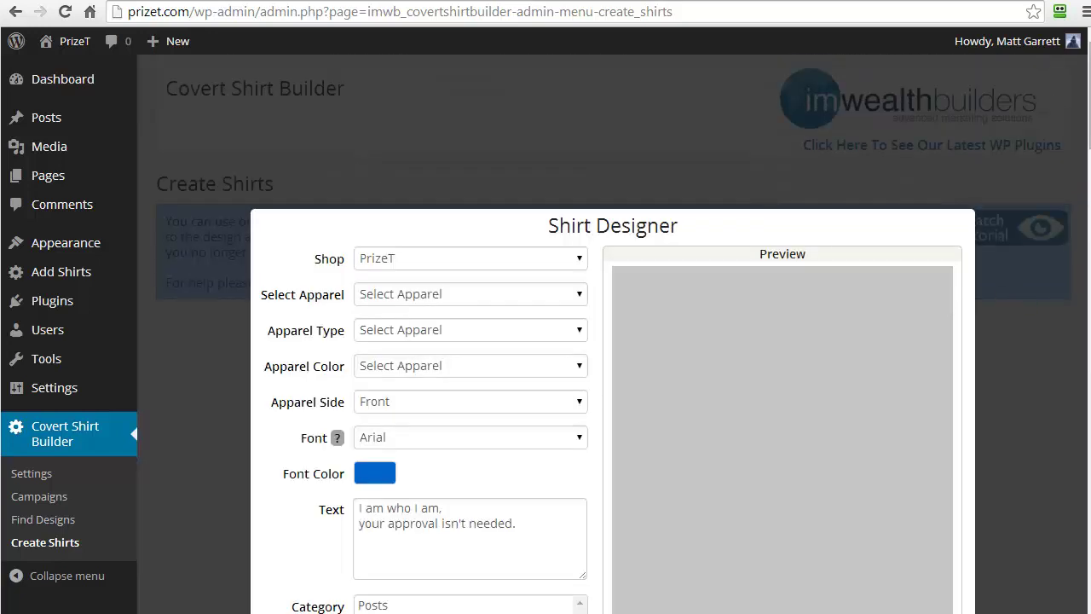
# Choose Unisex apparel with the American Apparel Unisex Fitted Tee in Black for the shirt.
pyautogui.scroll(-2, 612, 341)
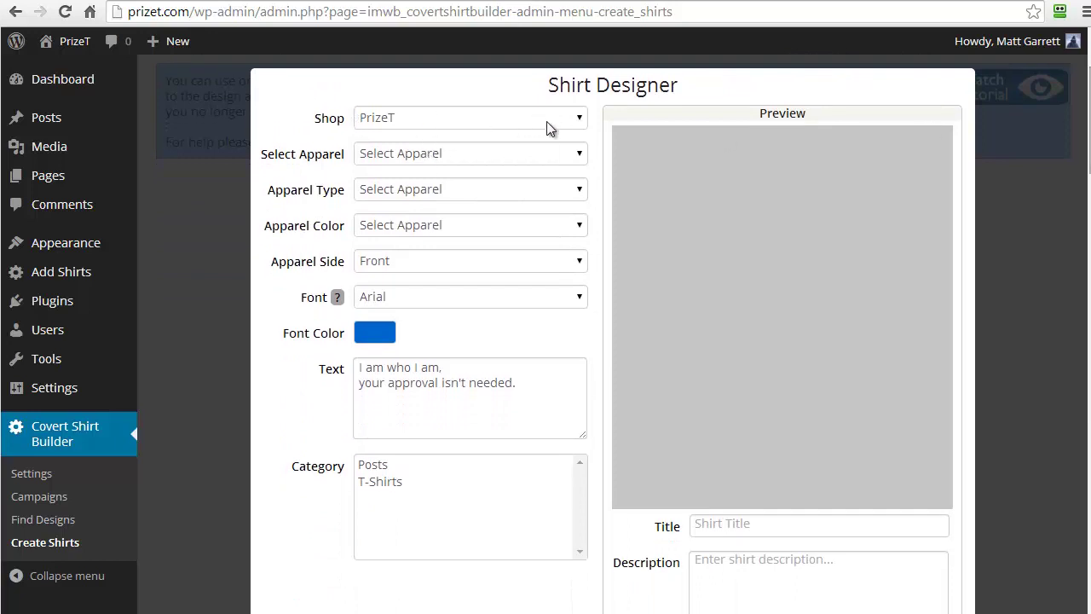
pyautogui.click(579, 157)
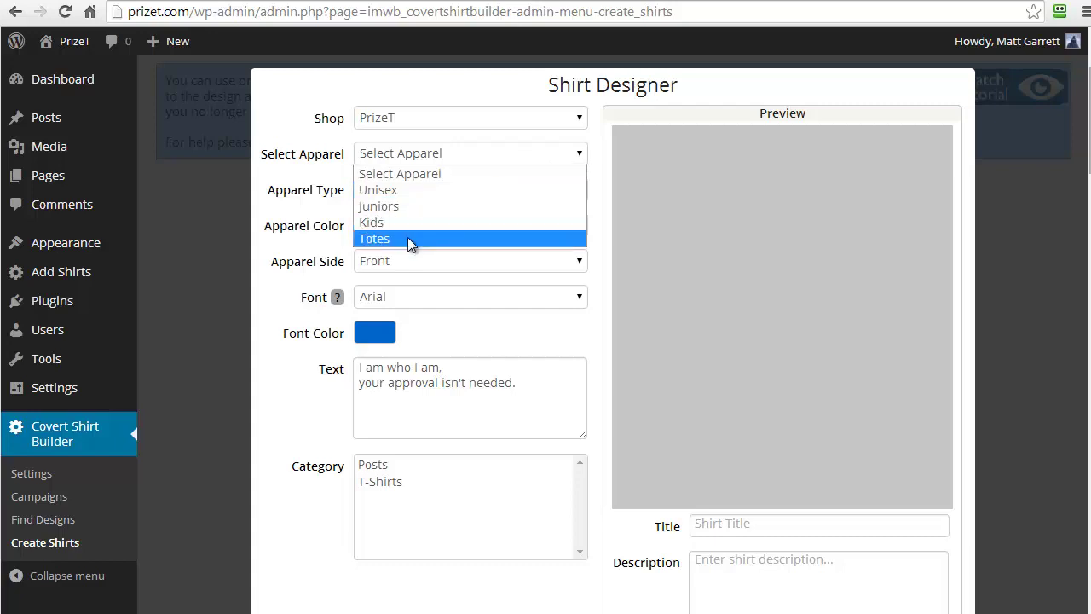
pyautogui.click(411, 192)
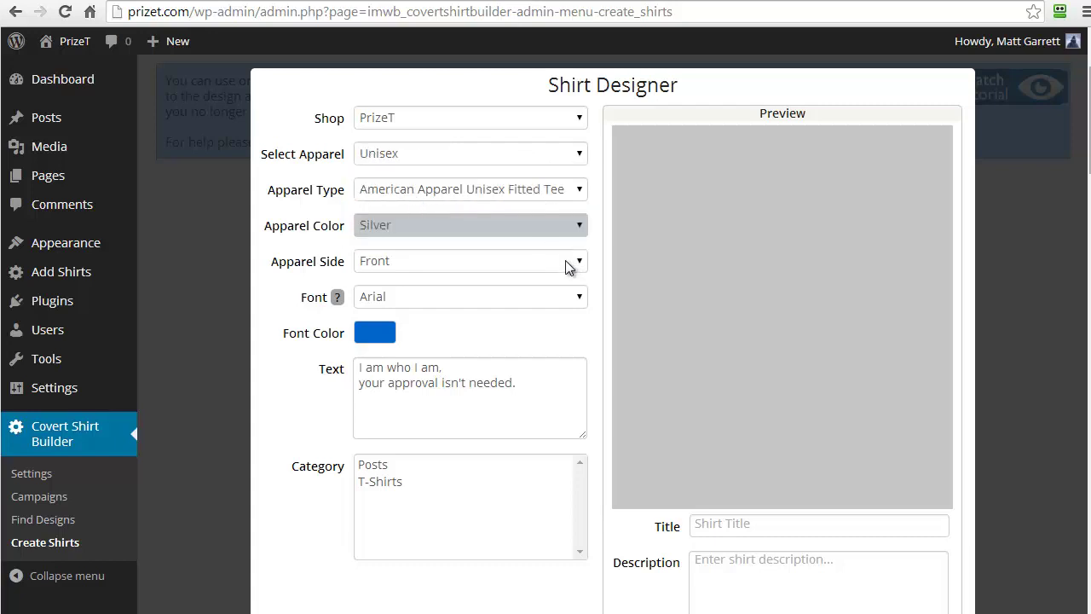
pyautogui.click(581, 225)
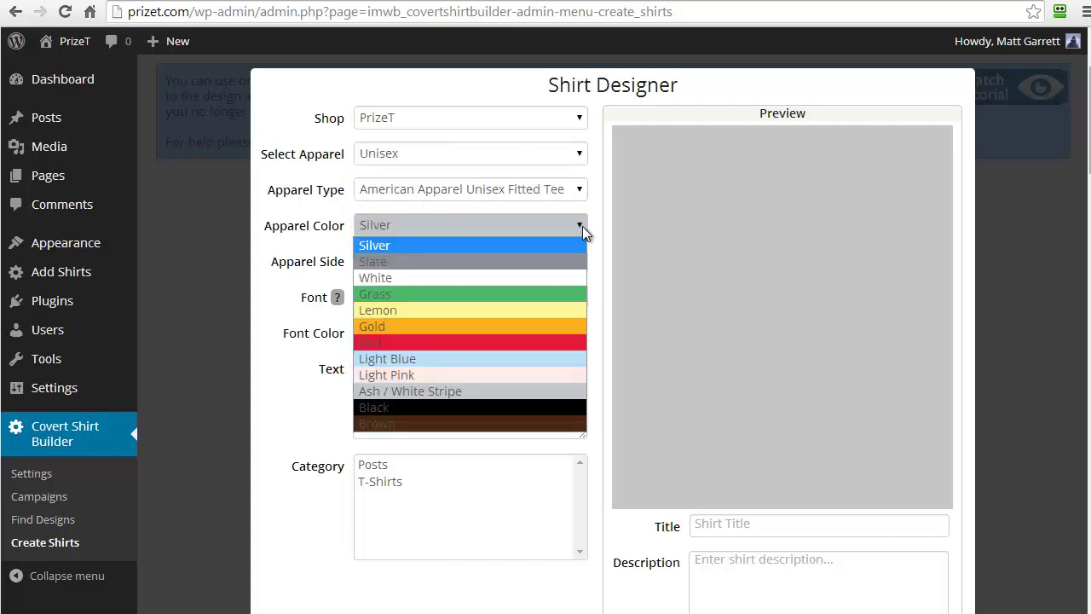
pyautogui.click(463, 408)
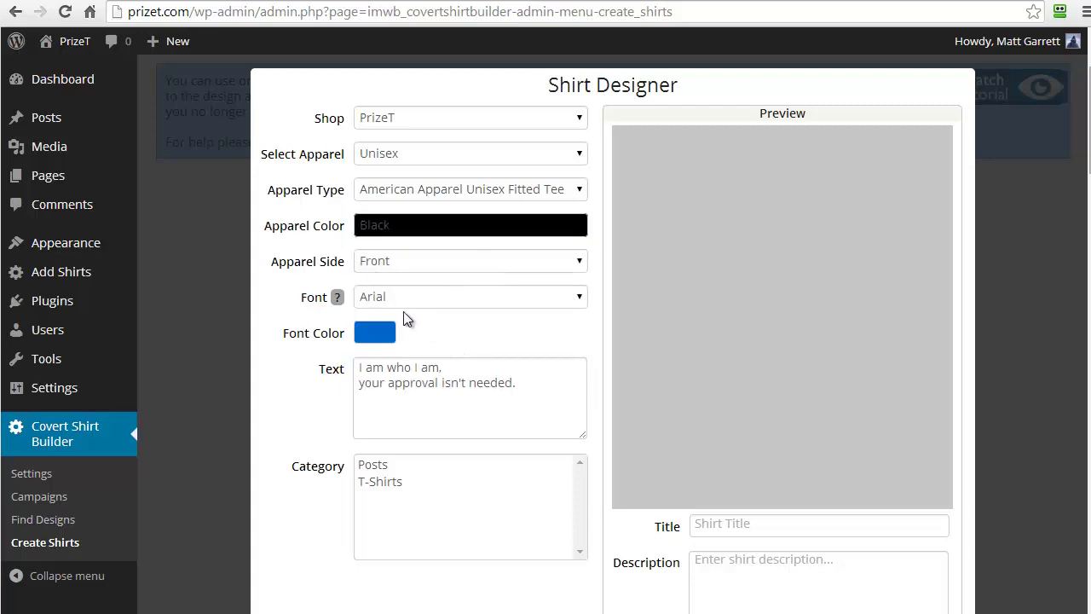
# Check the font samples, then set the shirt text to the Flux font in white.
pyautogui.moveTo(338, 299)
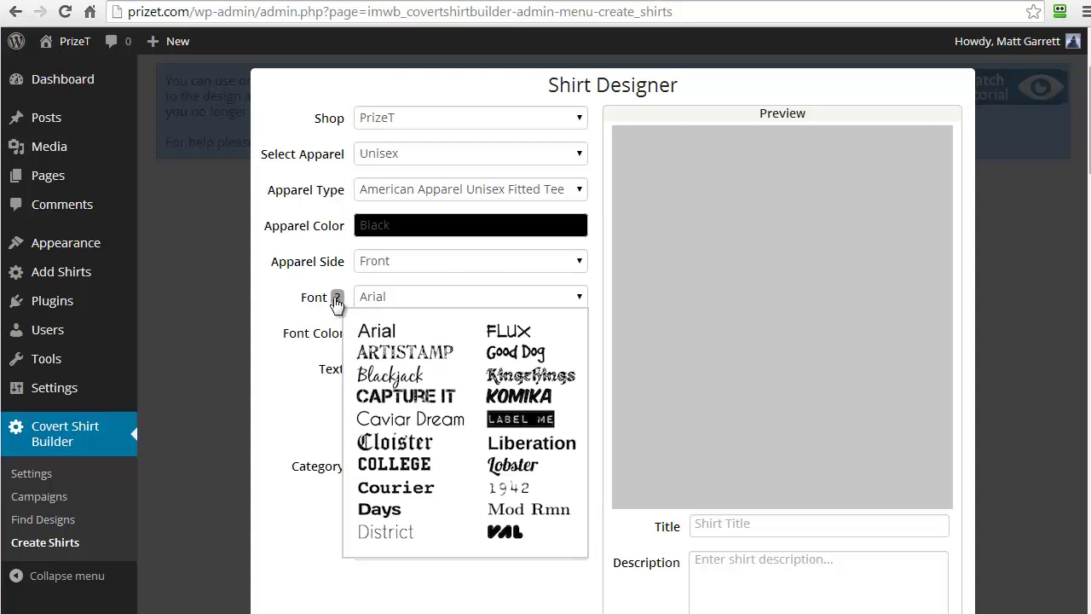
pyautogui.click(580, 299)
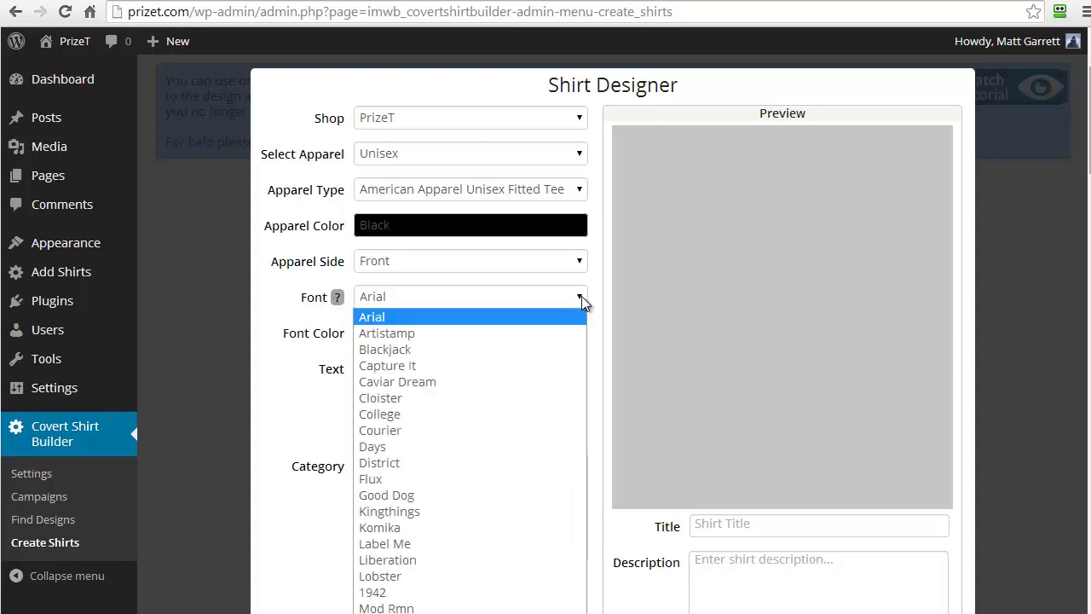
pyautogui.click(436, 480)
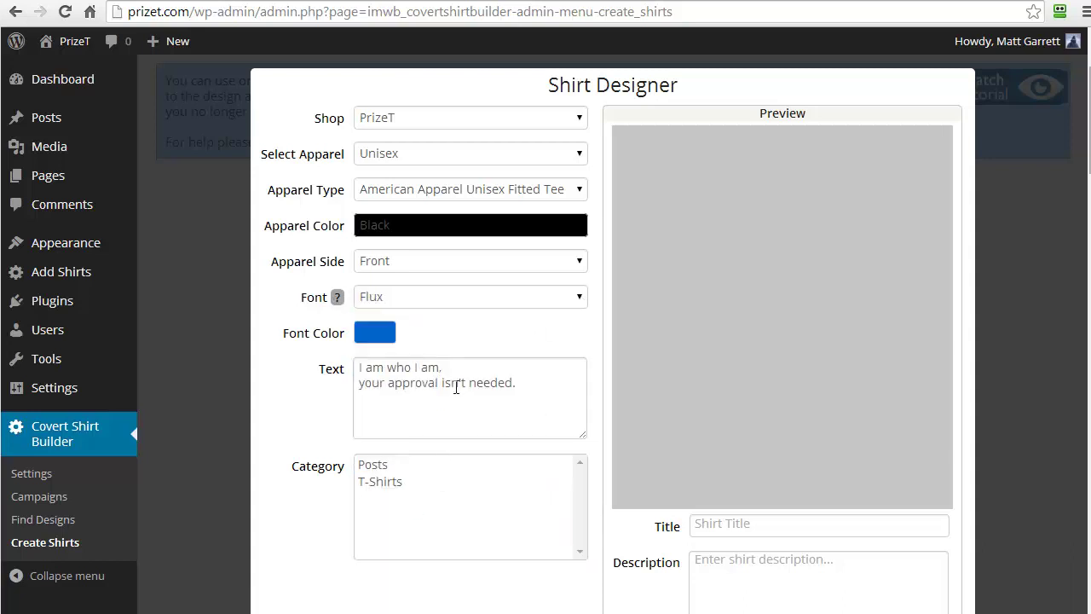
pyautogui.click(384, 329)
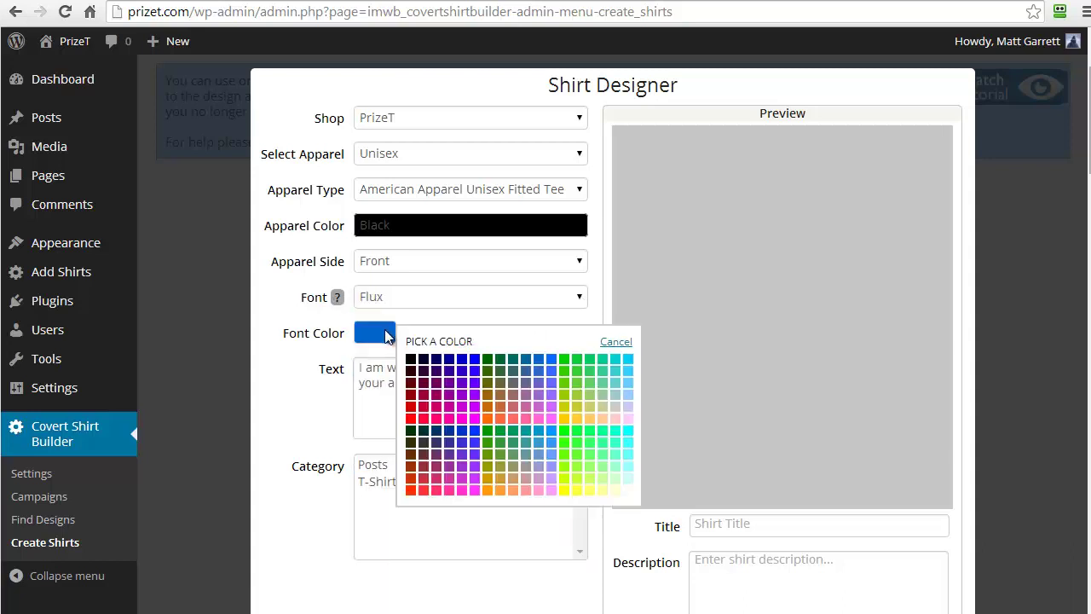
pyautogui.click(628, 492)
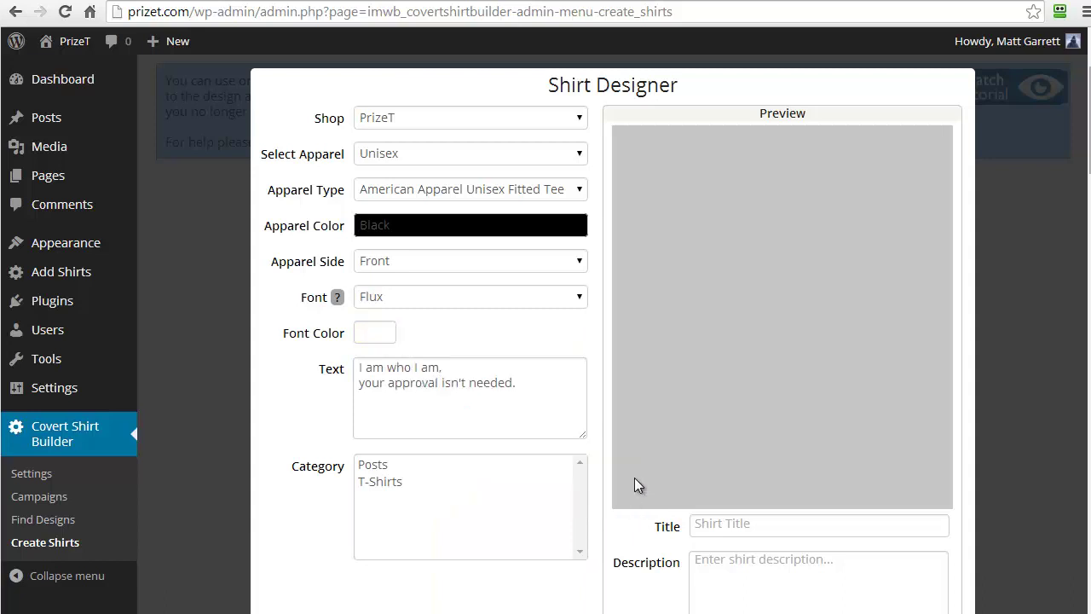
# Copy the quote into the shirt's description and assign the shirt to the T-Shirts category.
pyautogui.click(529, 391)
pyautogui.hotkey('ctrl', 'a')
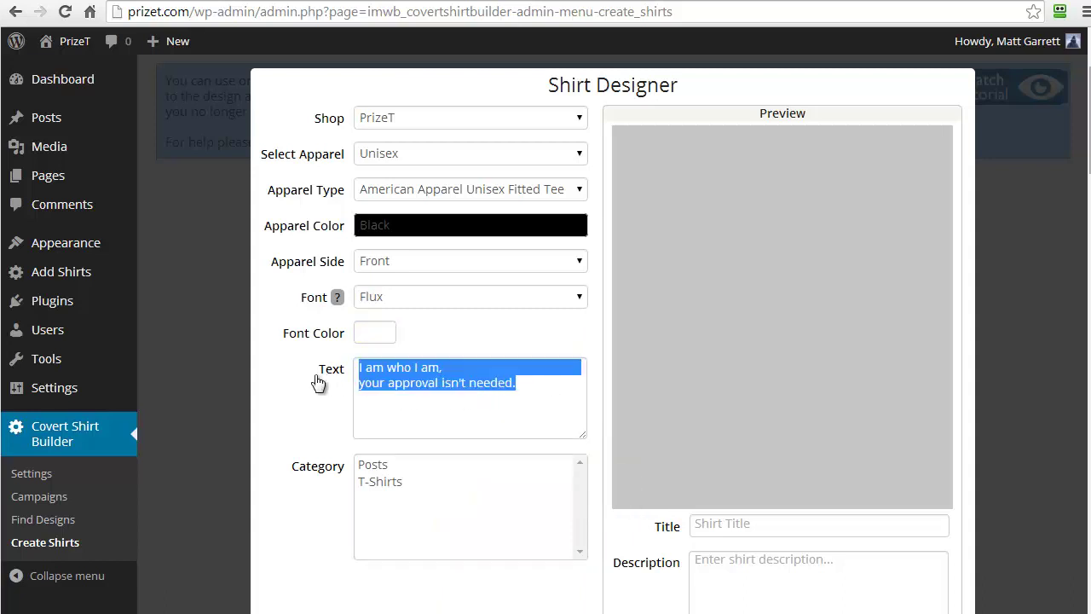
pyautogui.click(380, 483)
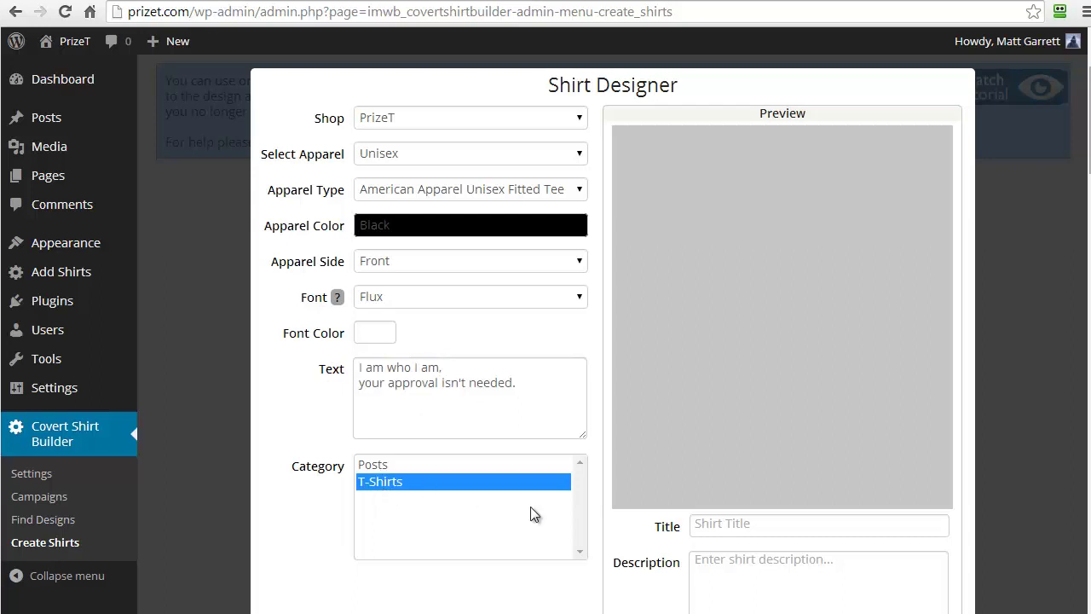
pyautogui.click(742, 580)
pyautogui.write("I am who I am, your approval isn't needed.")
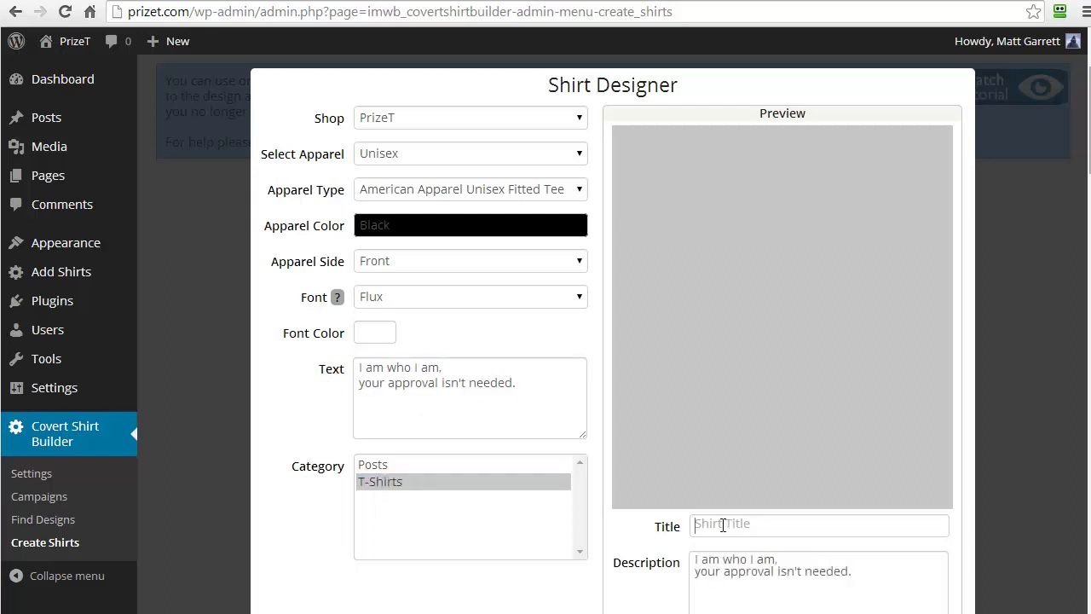
# Set the shirt's title to "I am who I am" and enter the same phrase as a tag.
pyautogui.moveTo(776, 560); pyautogui.dragTo(628, 565)
pyautogui.hotkey('ctrl', 'c')
pyautogui.click(724, 526)
pyautogui.hotkey('ctrl', 'v')
pyautogui.scroll(-2, 990, 462)
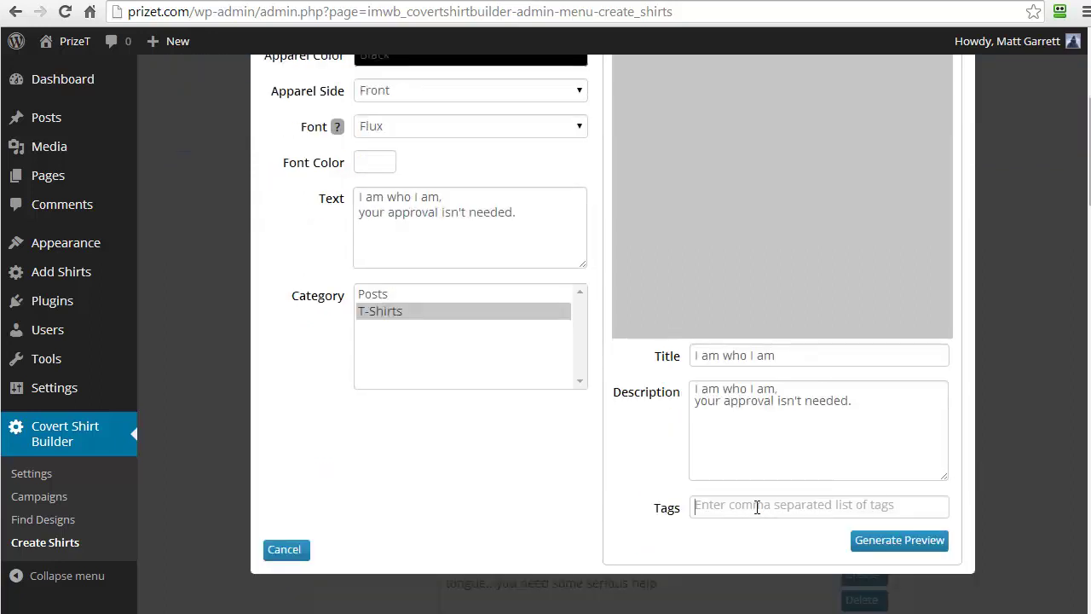
pyautogui.click(772, 504)
pyautogui.hotkey('ctrl', 'v')
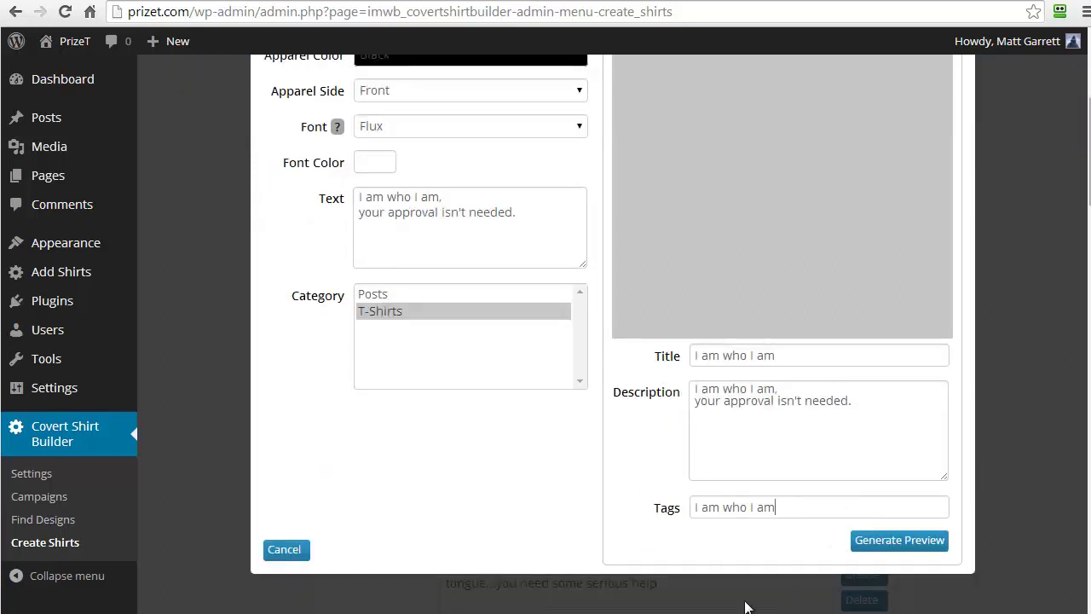
pyautogui.click(721, 507)
pyautogui.write(',')
# Generate the shirt preview, then change the text font to VAL.
pyautogui.click(902, 540)
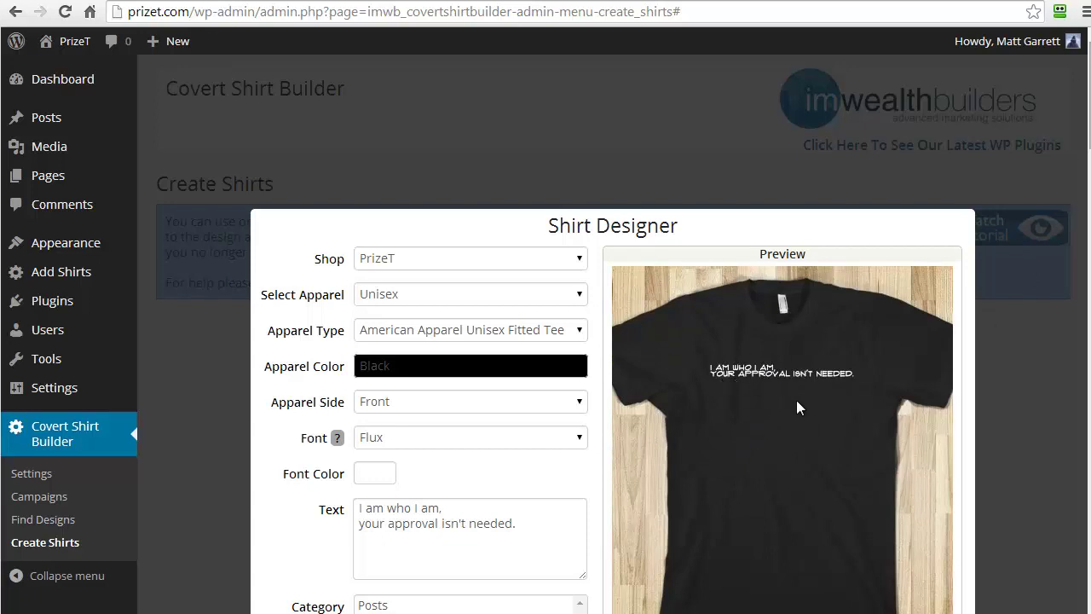
pyautogui.click(579, 438)
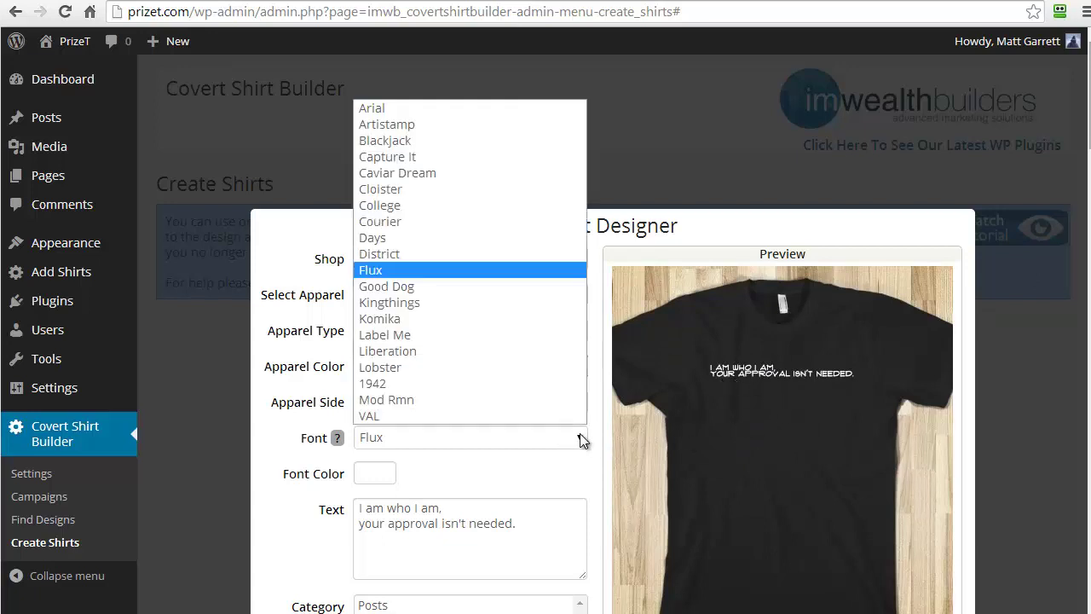
pyautogui.click(400, 418)
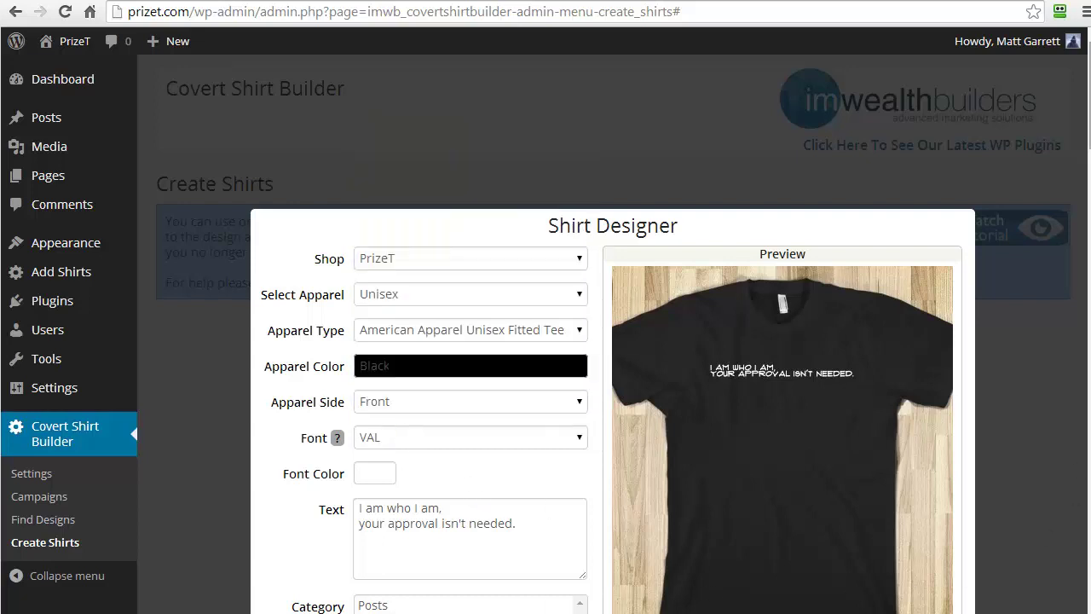
# Regenerate the shirt preview with the VAL font and check the font samples.
pyautogui.scroll(-3, 468, 492)
pyautogui.click(901, 496)
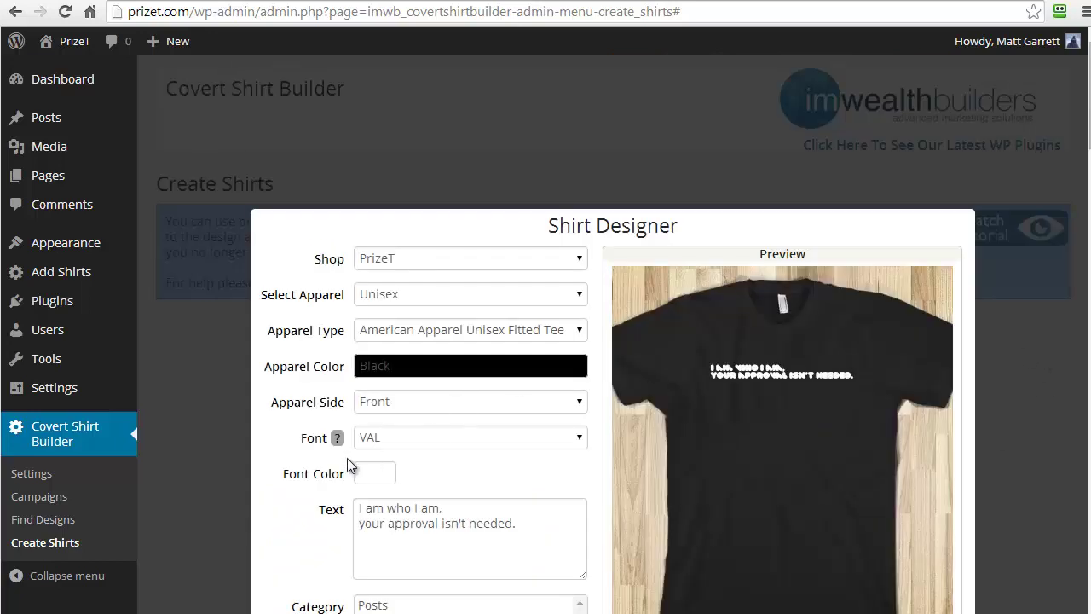
pyautogui.moveTo(338, 444)
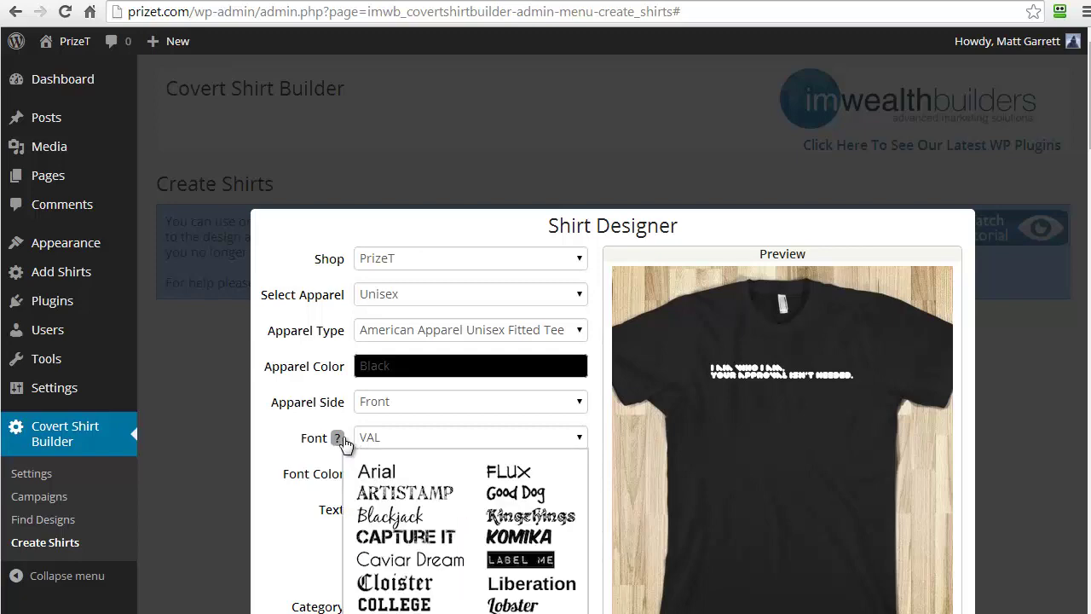
# Set the shirt text's font to Courier and regenerate the preview.
pyautogui.scroll(-1, 346, 445)
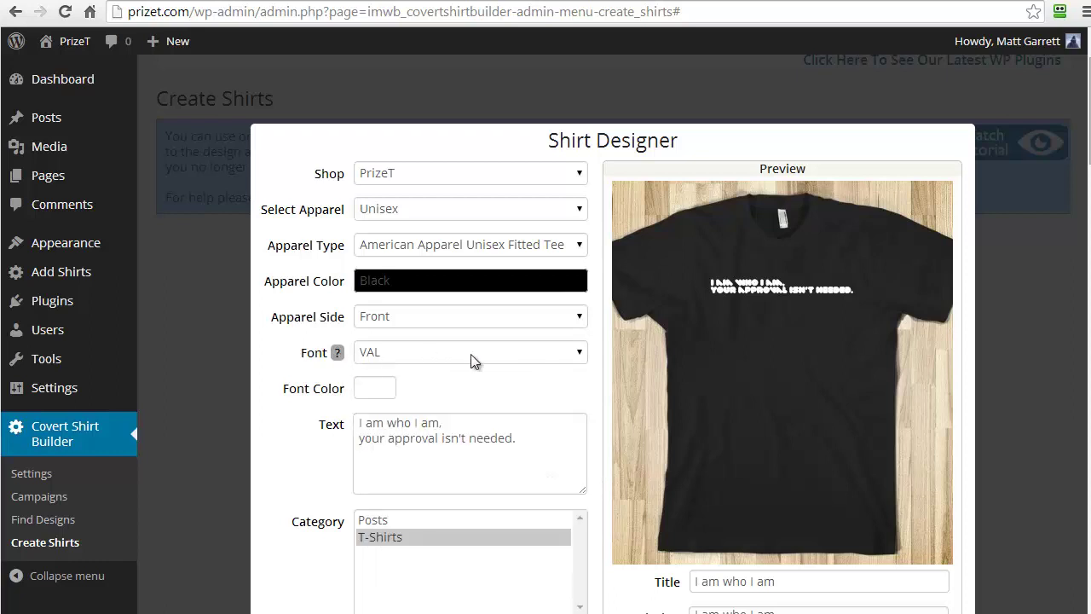
pyautogui.click(580, 354)
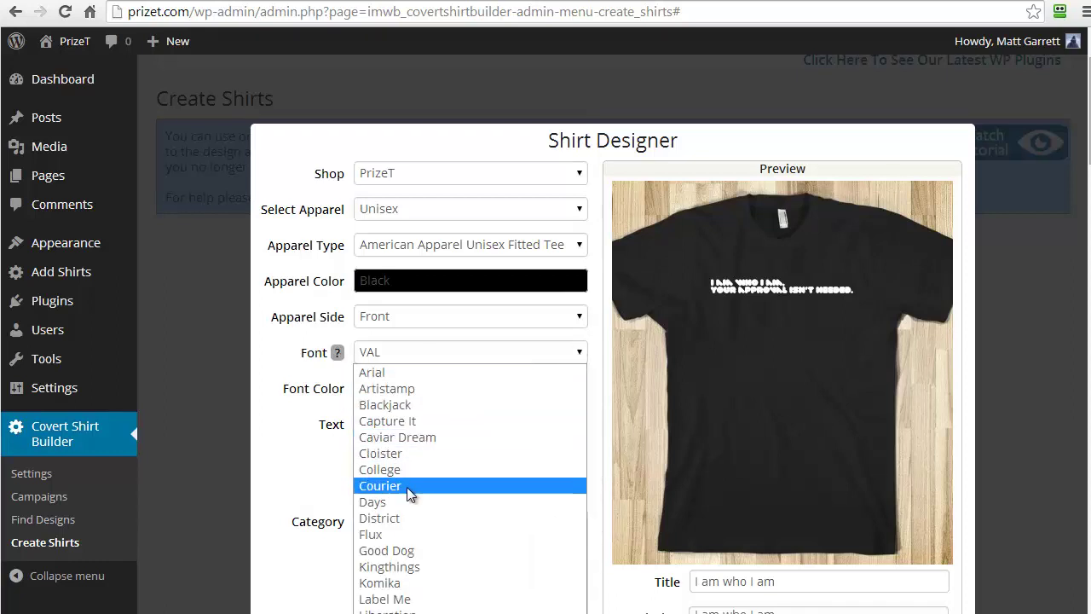
pyautogui.click(407, 487)
pyautogui.scroll(-2, 722, 520)
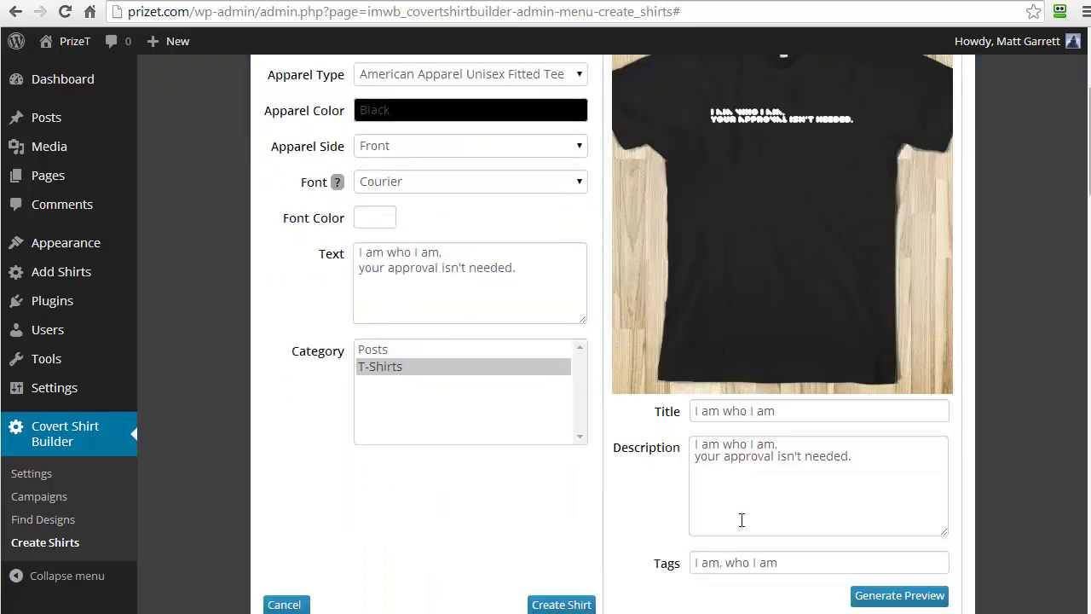
pyautogui.click(899, 596)
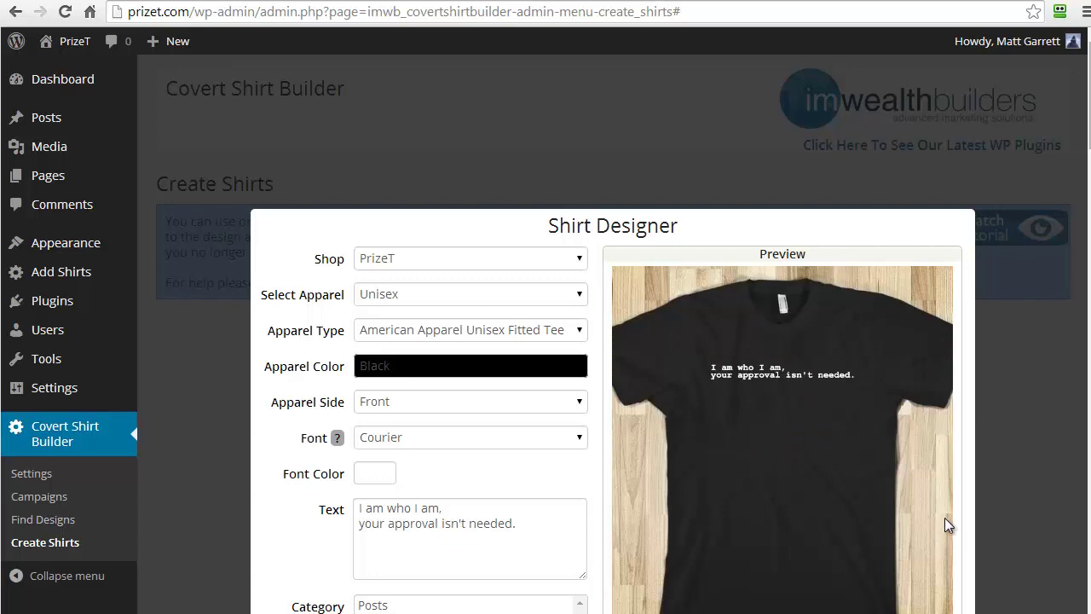
# Create the shirt from the previewed design and confirm finishing it.
pyautogui.scroll(-1, 613, 375)
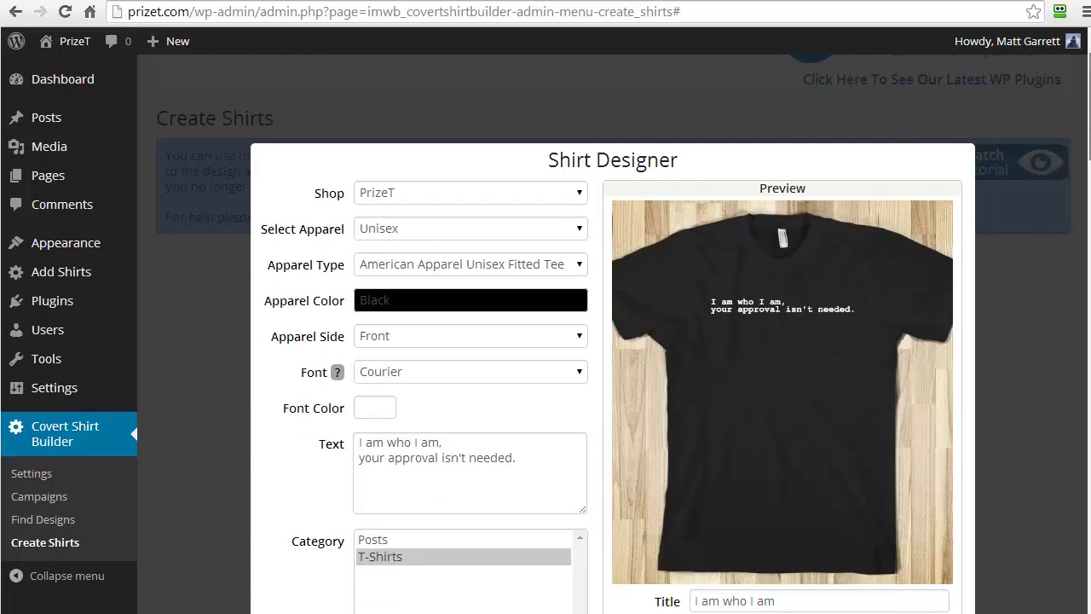
pyautogui.scroll(-4, 613, 375)
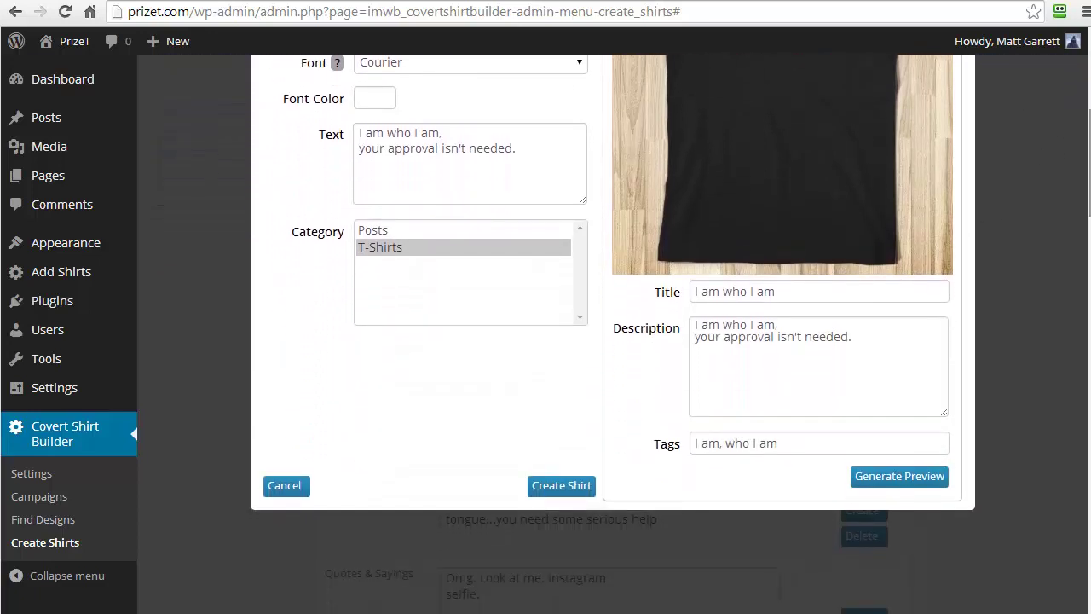
pyautogui.click(561, 486)
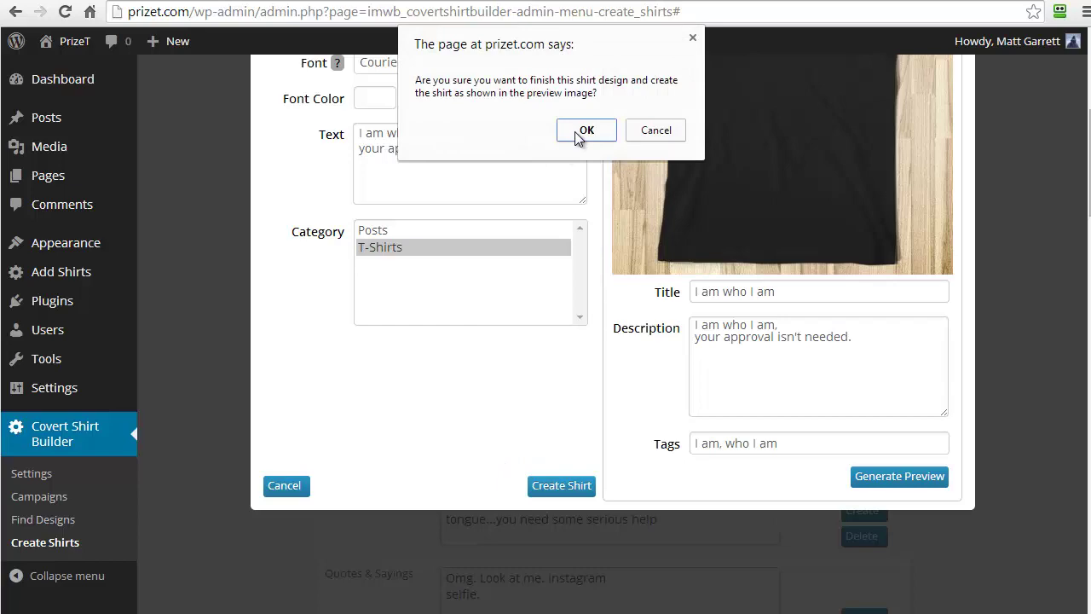
pyautogui.click(586, 130)
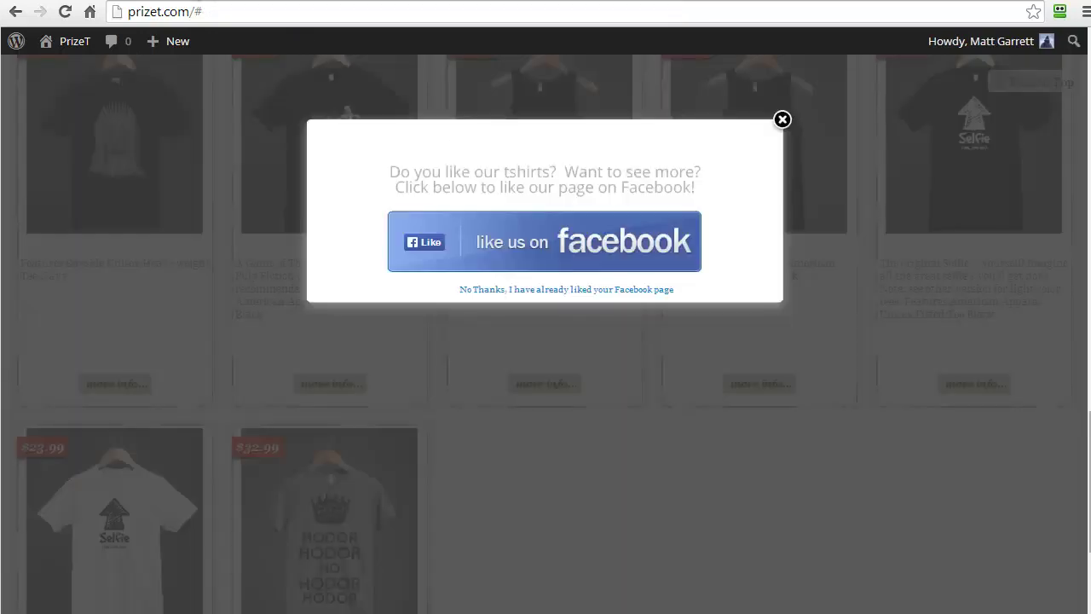
# Switch to the PrizeT storefront, refresh it, and open the new black "I am who I am" shirt from the newest T-shirts.
pyautogui.click(236, 4)
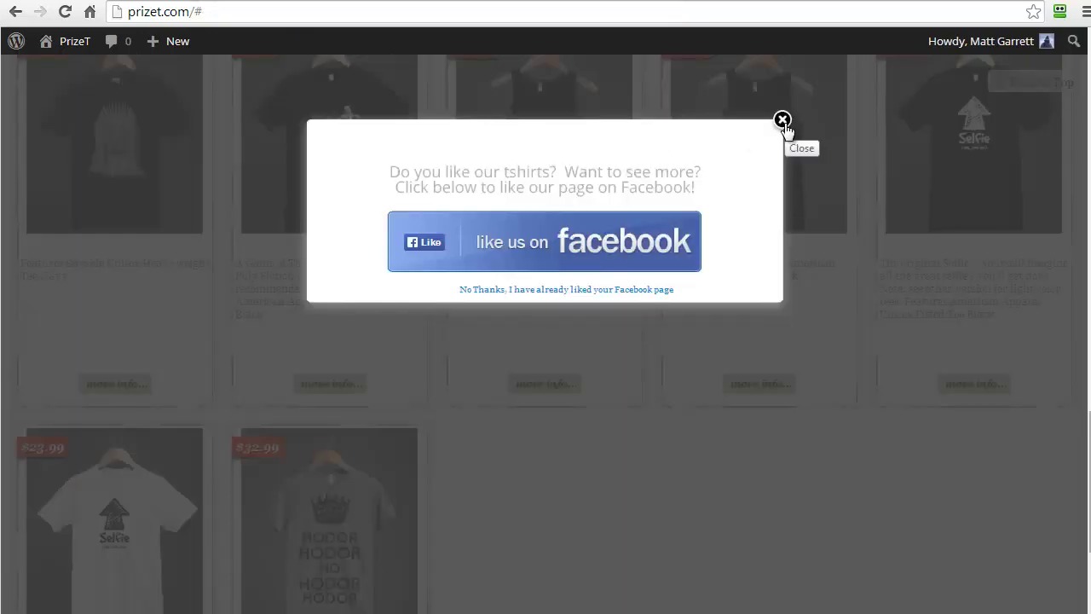
pyautogui.click(782, 120)
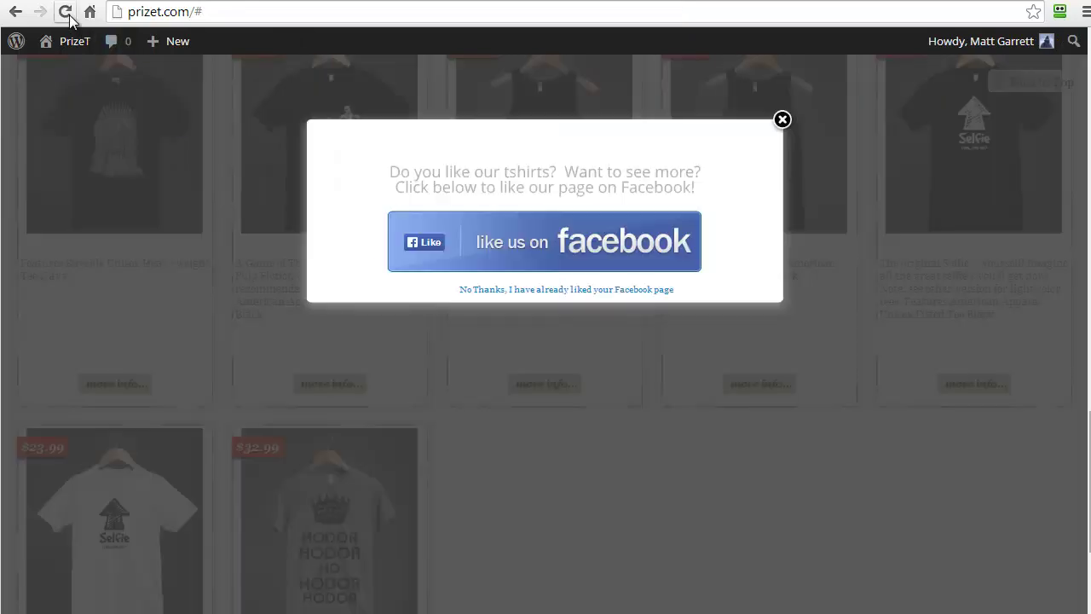
pyautogui.click(1076, 228)
pyautogui.scroll(-1, 1076, 229)
pyautogui.scroll(-3, 1032, 346)
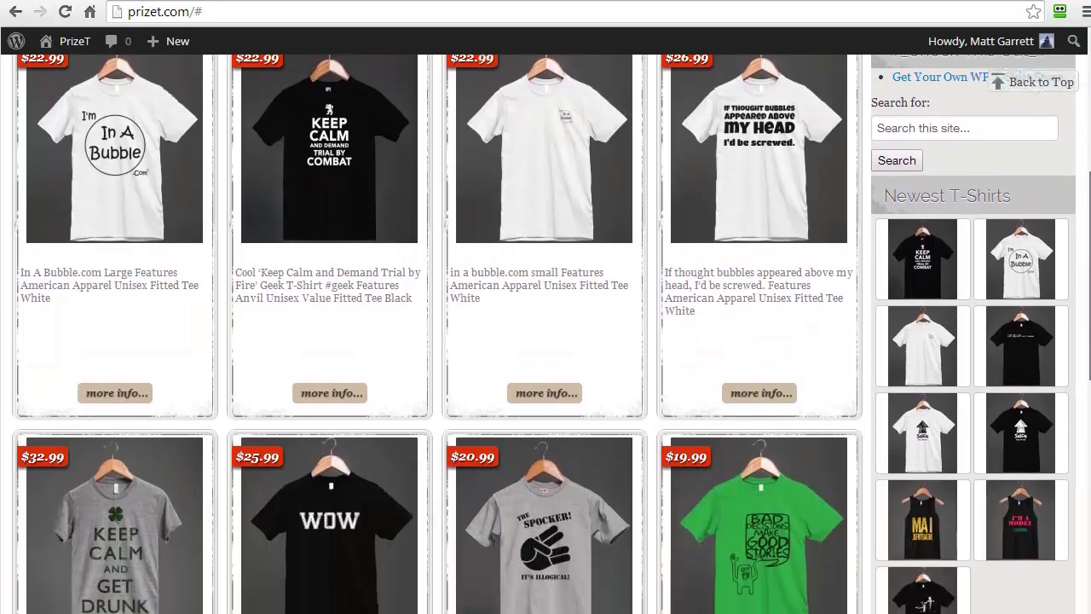
pyautogui.click(1021, 344)
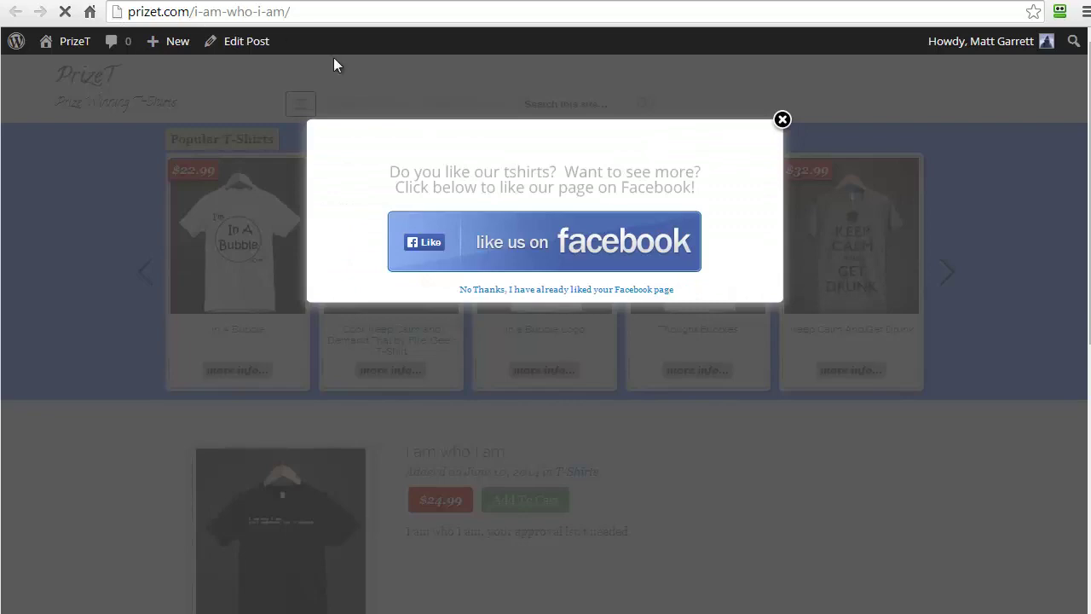
# Dismiss the Facebook popup and review the product page of the "I am who I am" shirt.
pyautogui.click(783, 119)
pyautogui.scroll(-2, 503, 507)
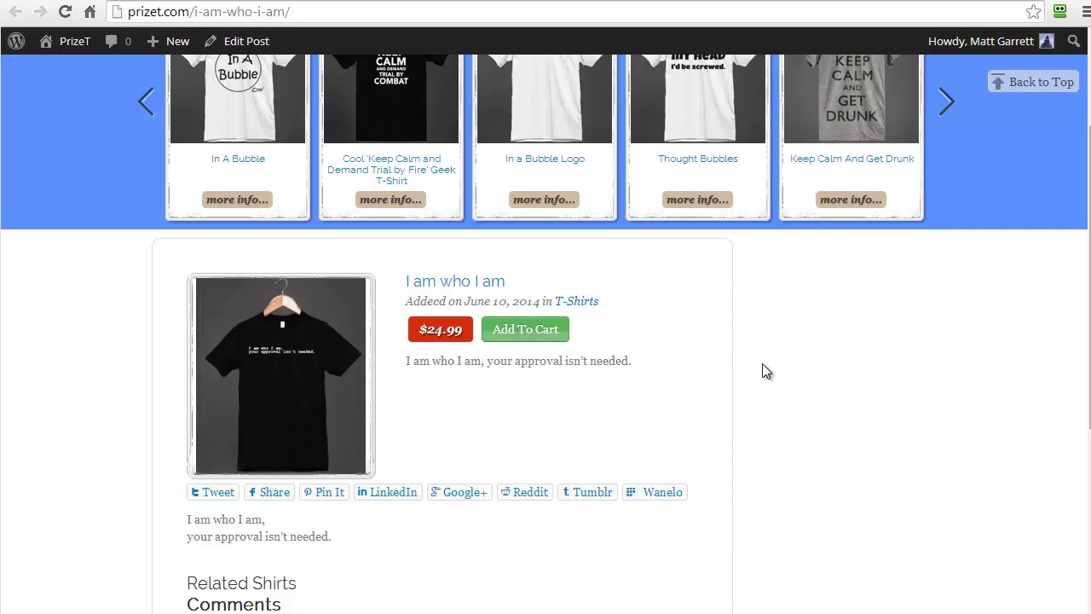
pyautogui.scroll(1, 767, 384)
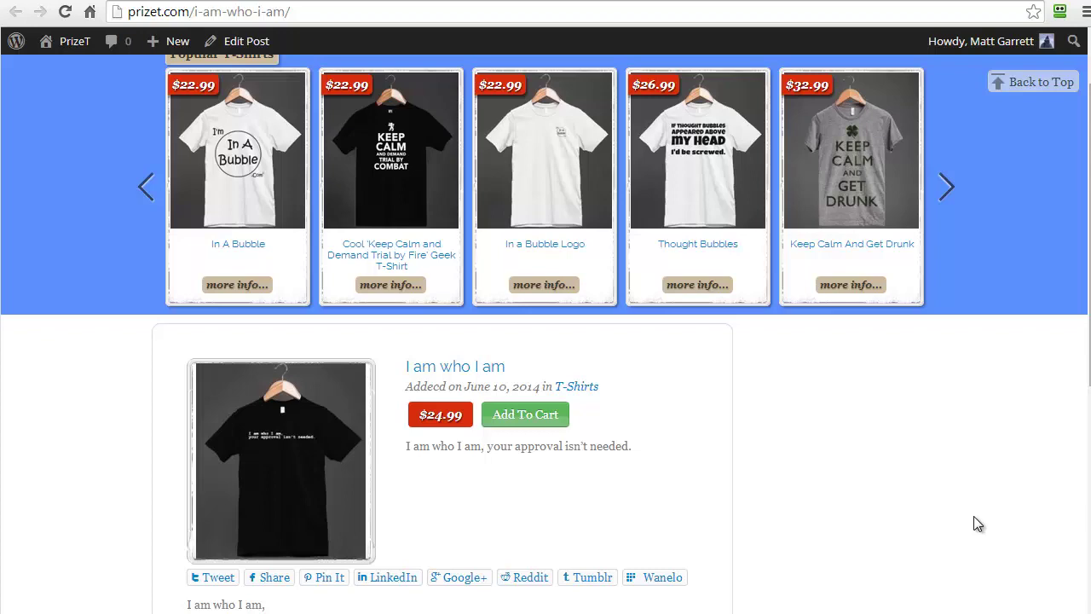
# Return to the storefront home page, dismiss the Tumblr popup, and read the "Get Your Own WP T-Shirt Store" page.
pyautogui.click(75, 41)
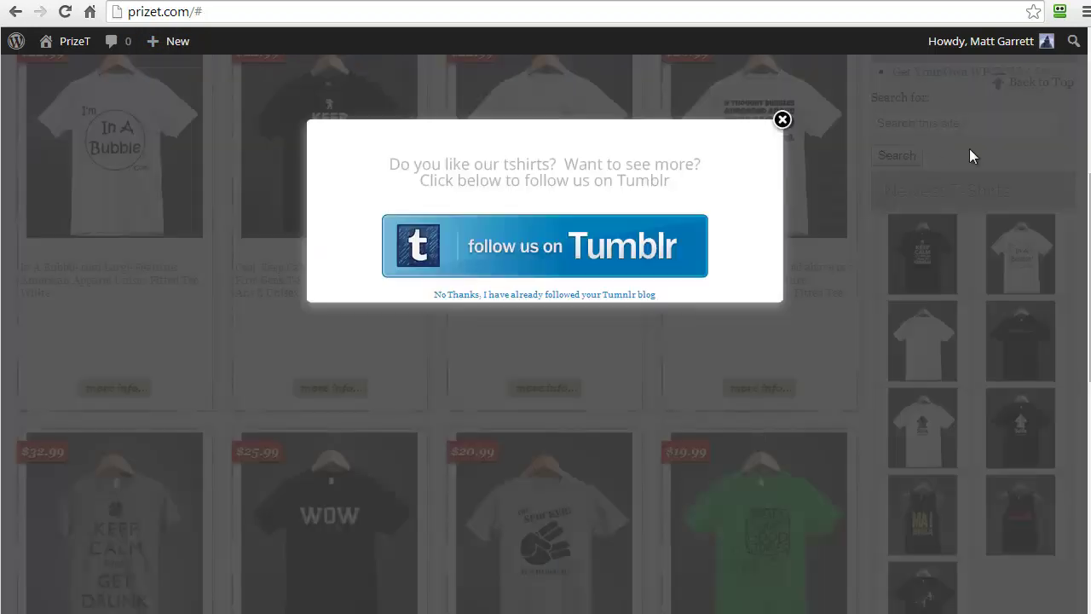
pyautogui.scroll(2, 938, 222)
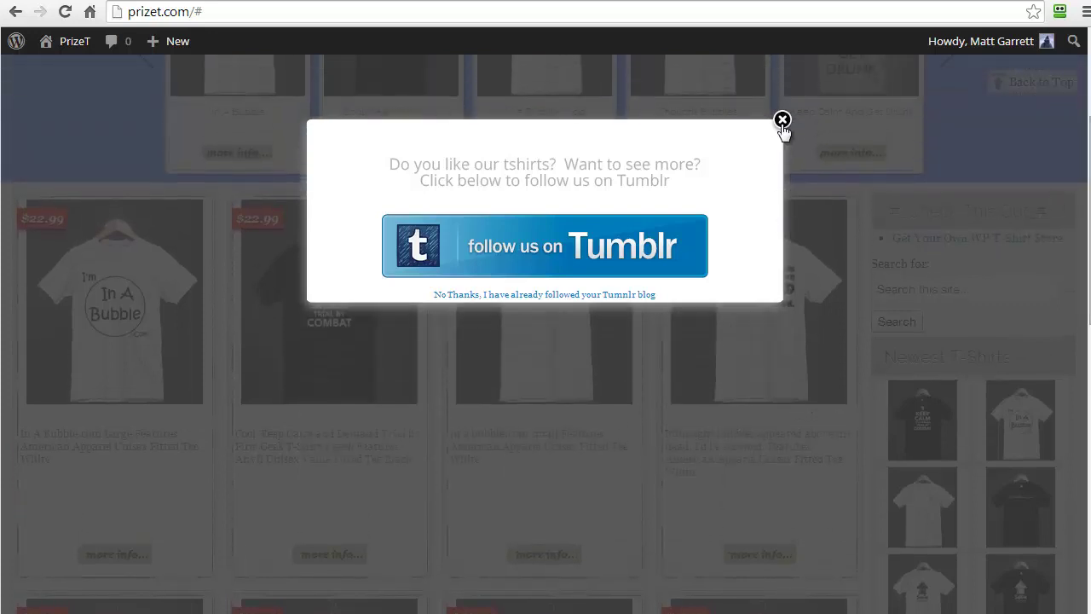
pyautogui.click(782, 120)
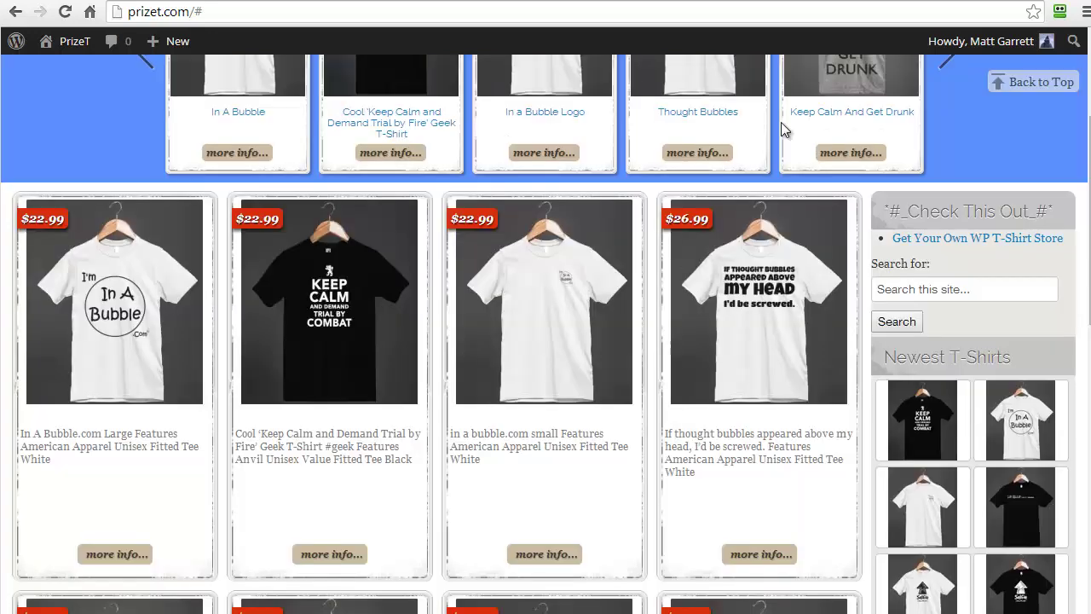
pyautogui.click(965, 243)
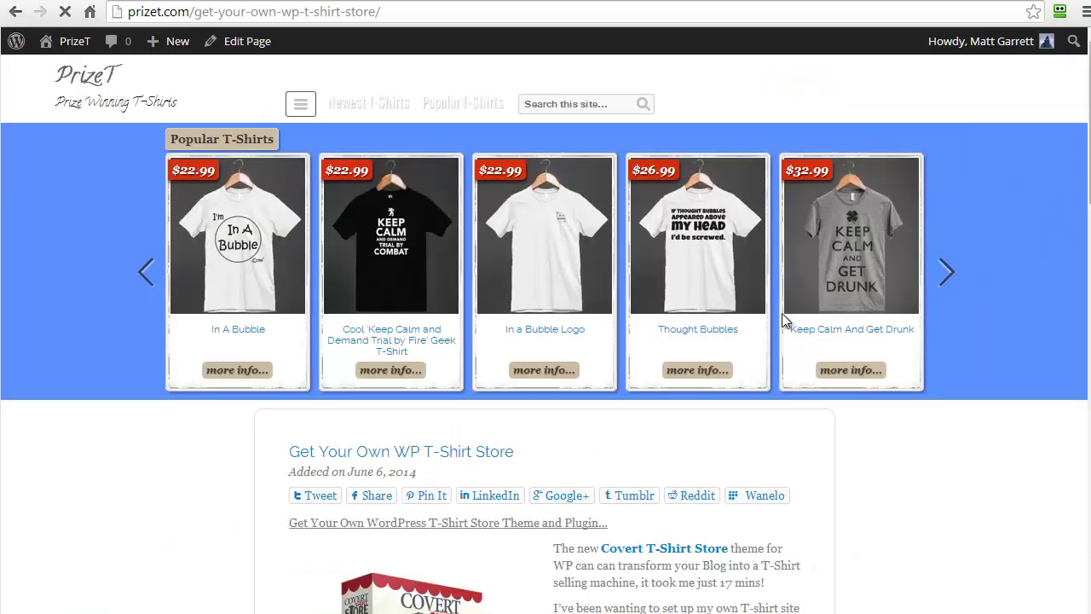
pyautogui.scroll(-5, 887, 524)
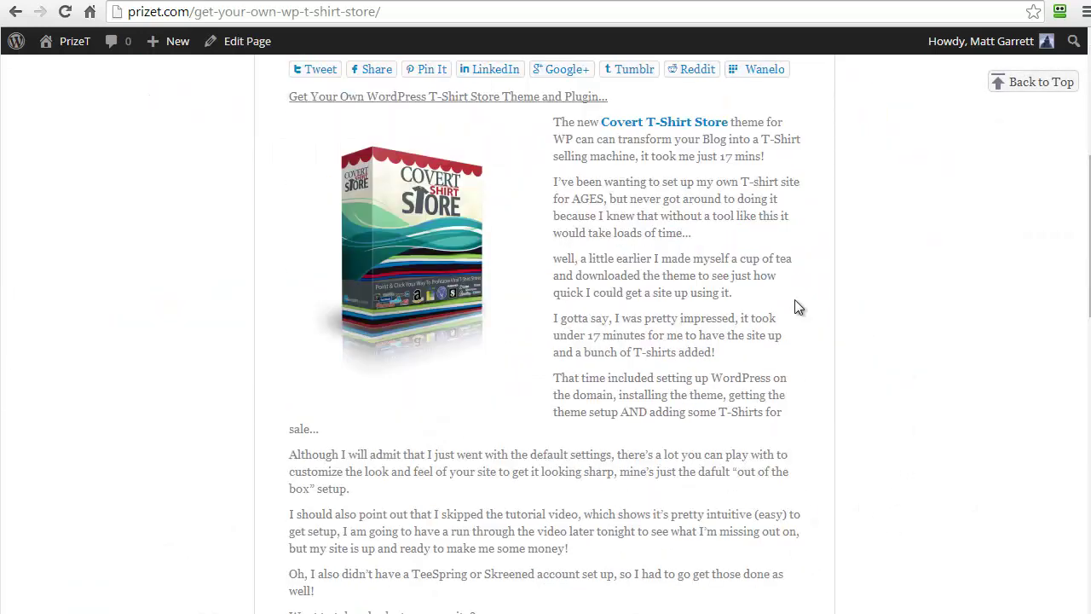